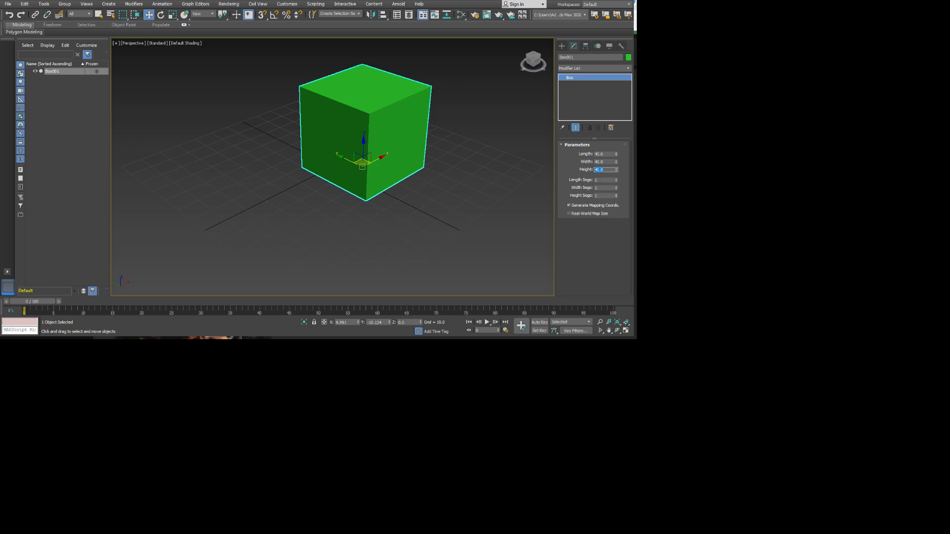
- Inspect the 40 m box from several angles and delete it from the scene
middle_click_drag(395, 148, 360, 177)
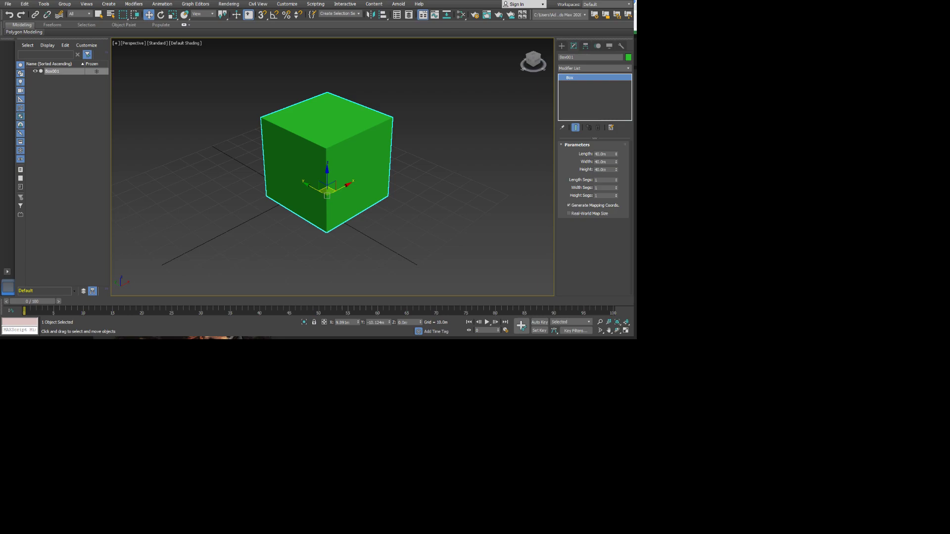
scroll(388, 159, "down", 5)
scroll(388, 159, "up", 6)
mouse_move(333, 168)
middle_mouse_down("alt")
mouse_move(357, 167)
mouse_move(326, 162)
middle_mouse_up("alt")
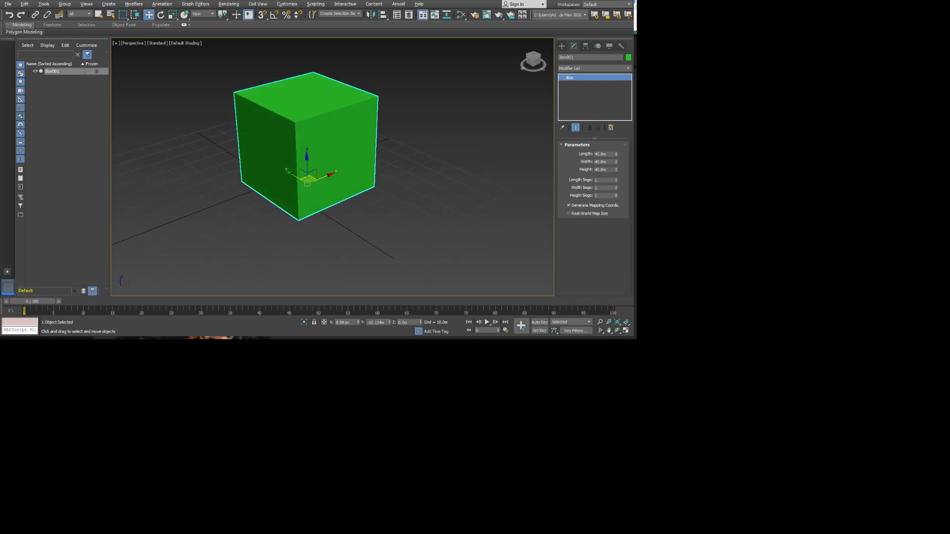
scroll(391, 203, "up", 6)
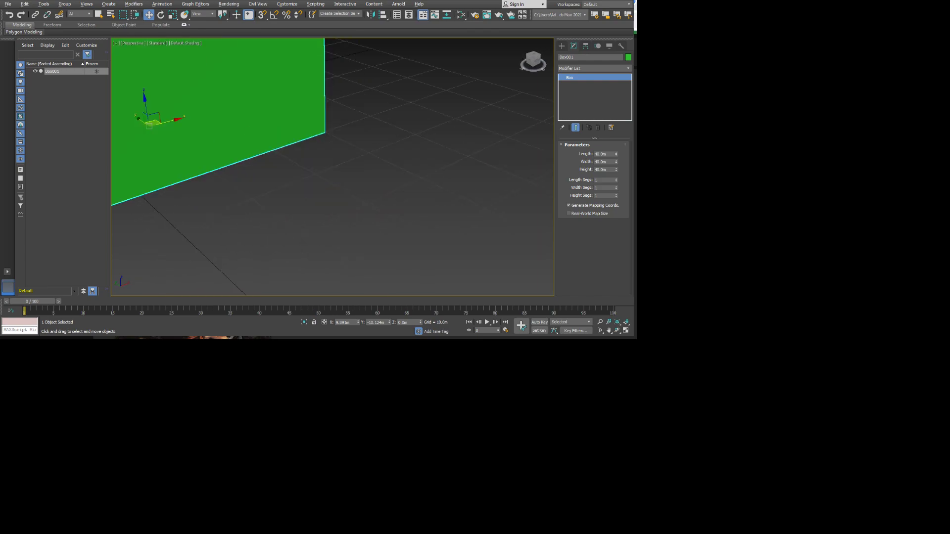
key("z")
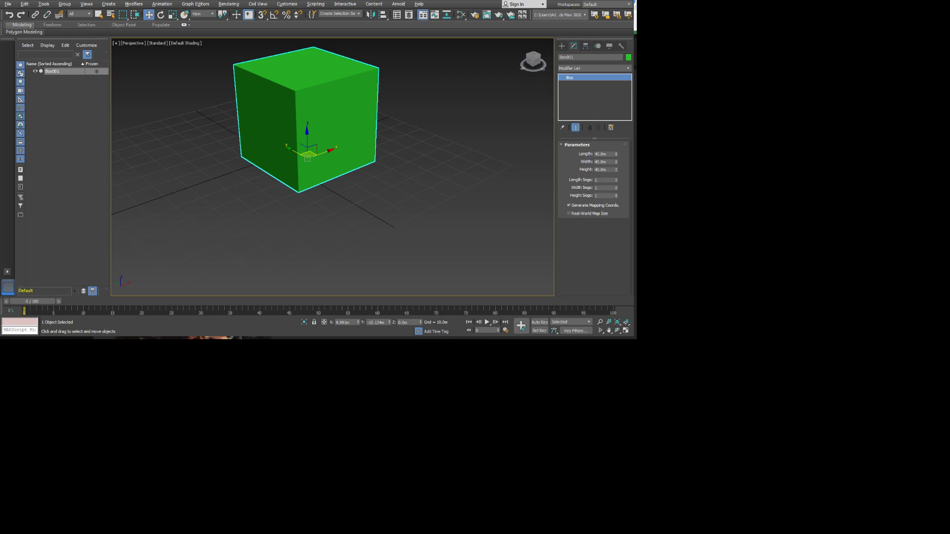
key("g")
middle_click_drag(333, 173, 347, 111, "alt")
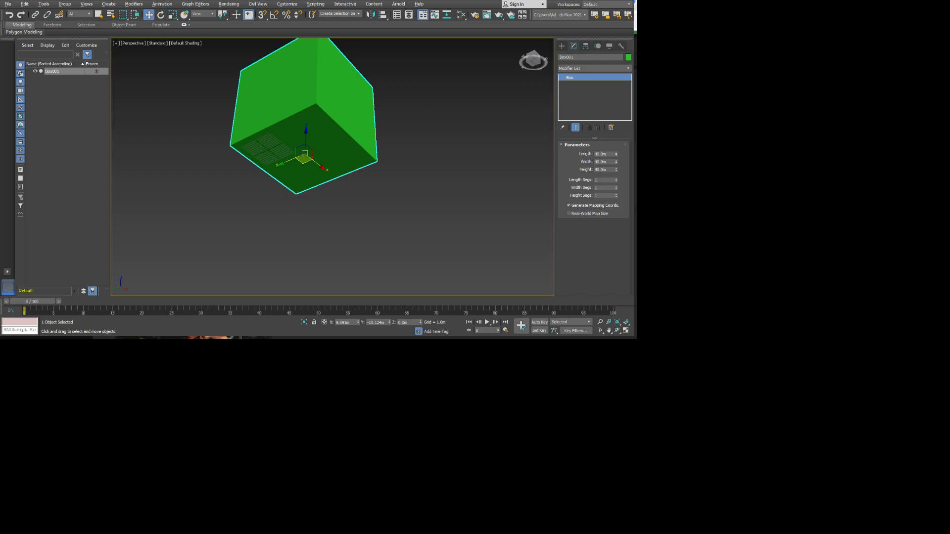
key("Delete")
- Create a Box primitive about 1.2 m long and 1.2 m wide beside the grid origin
scroll(267, 147, "up", 2)
middle_click_drag(270, 151, 268, 131, "alt")
scroll(268, 230, "up", 5)
middle_click_drag(273, 233, 272, 205)
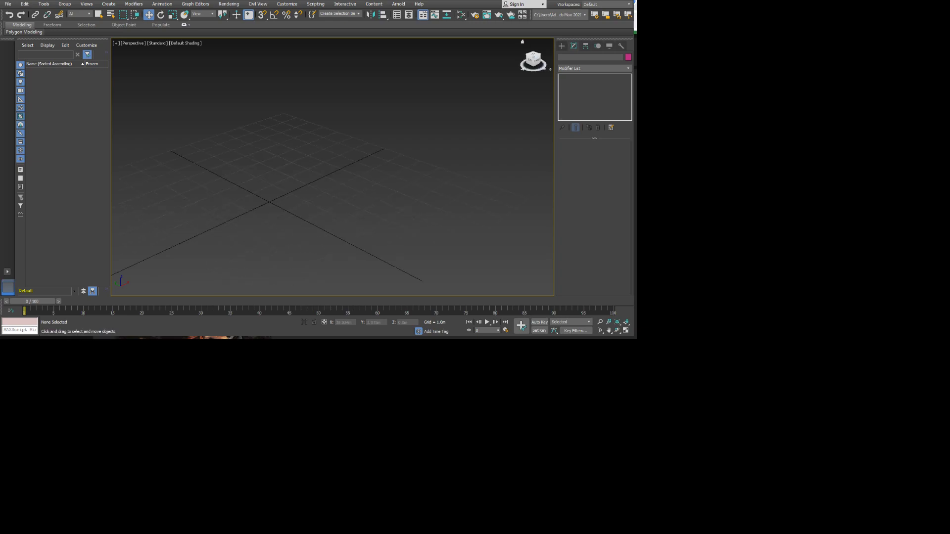
left_click(561, 46)
left_click(579, 91)
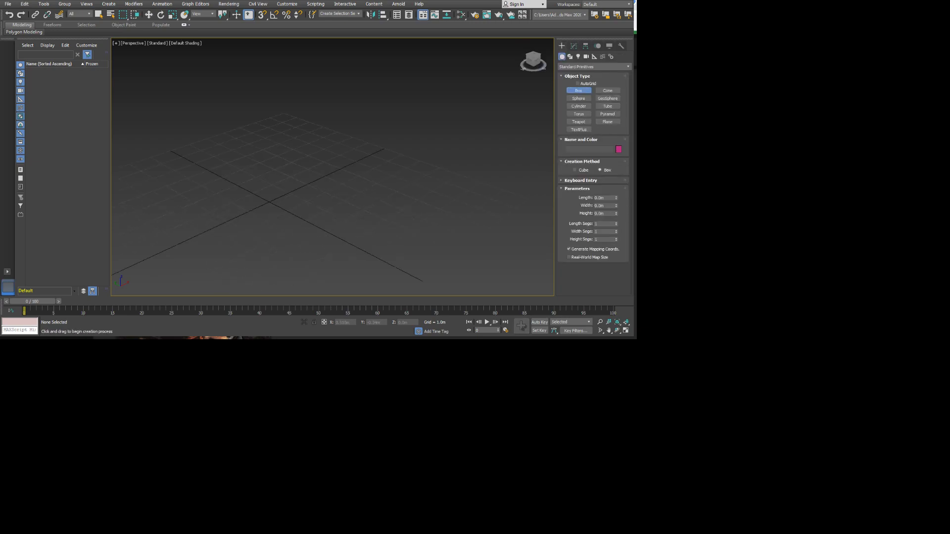
left_click_drag(268, 201, 313, 199)
left_click(314, 168)
- Set the box's length, width and height to 1 m each
left_click(608, 197)
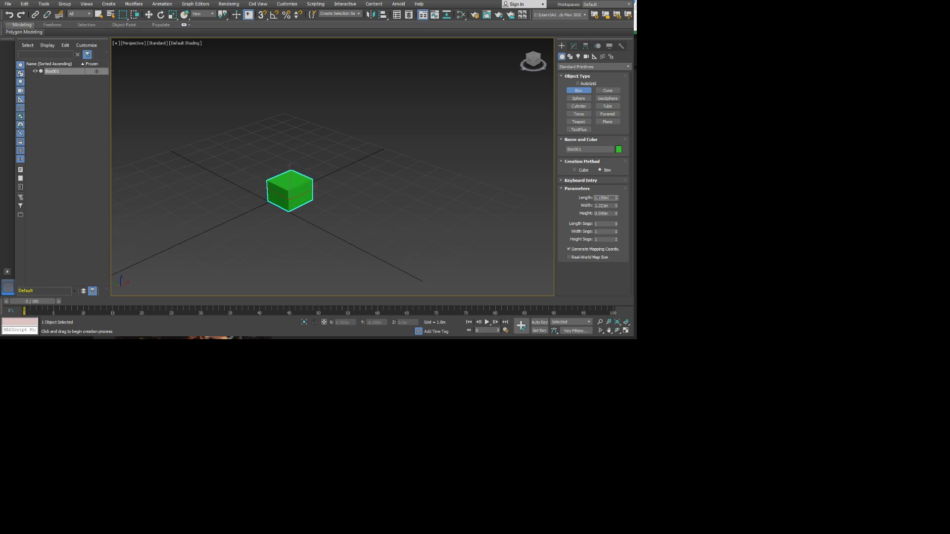
type("1")
key("Tab")
type("1")
key("Tab")
type("1")
key("Return")
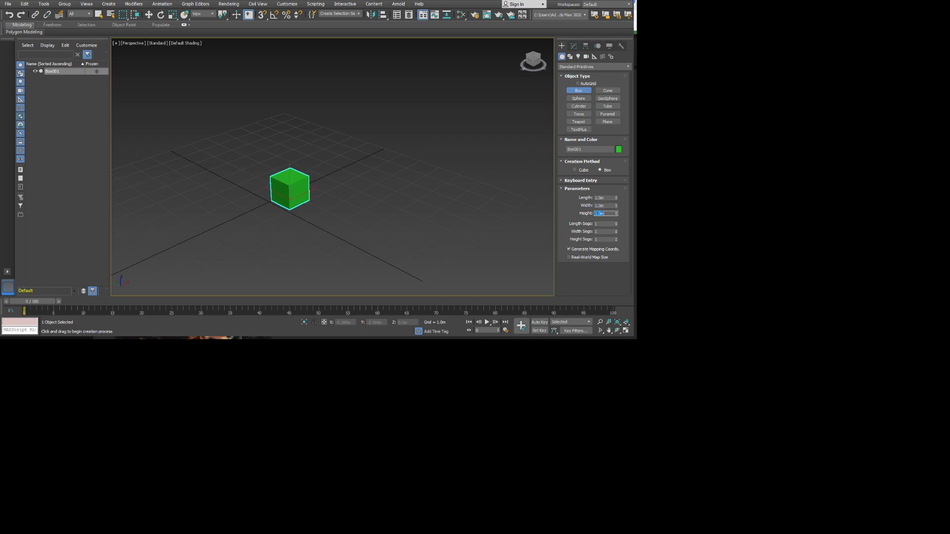
- Move the box freely across the ground plane, away from the grid origin
key("w")
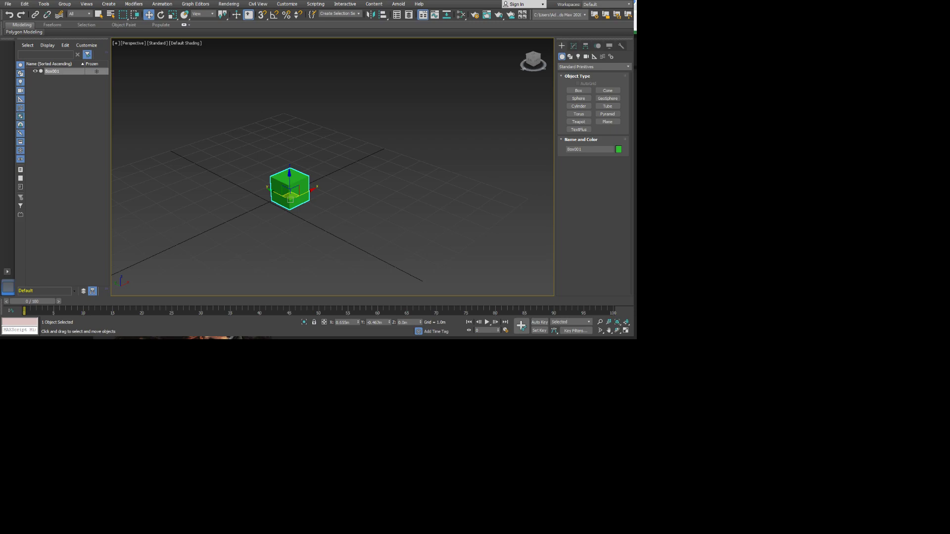
middle_click_drag(291, 195, 292, 211, "alt")
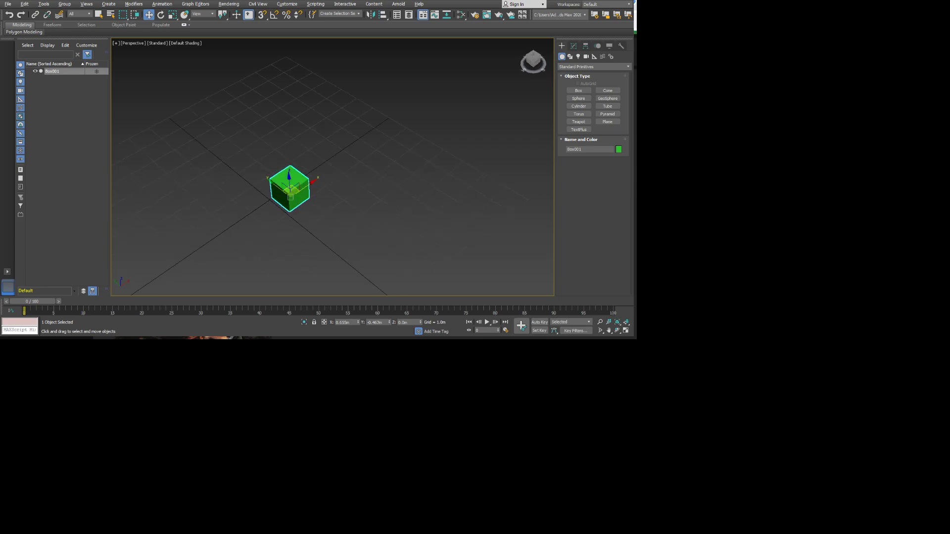
left_click_drag(292, 189, 317, 171)
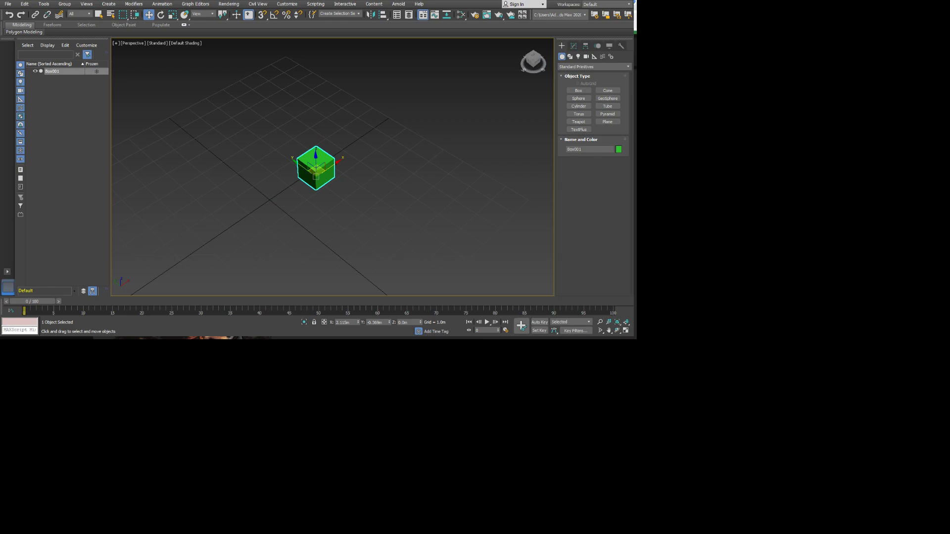
middle_click_drag(317, 171, 341, 165)
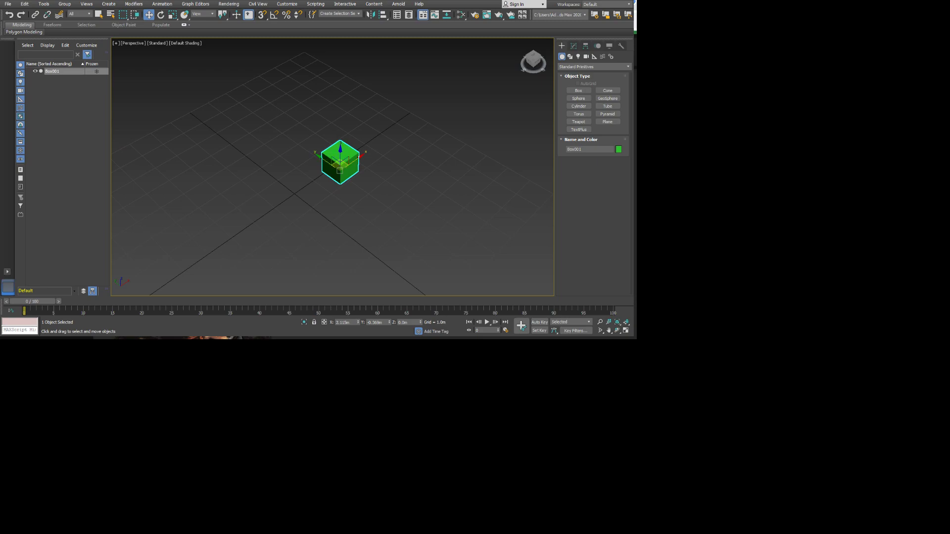
- Move the box onto the grid origin using 3D grid-point snapping and frame it in the view
left_click(262, 15)
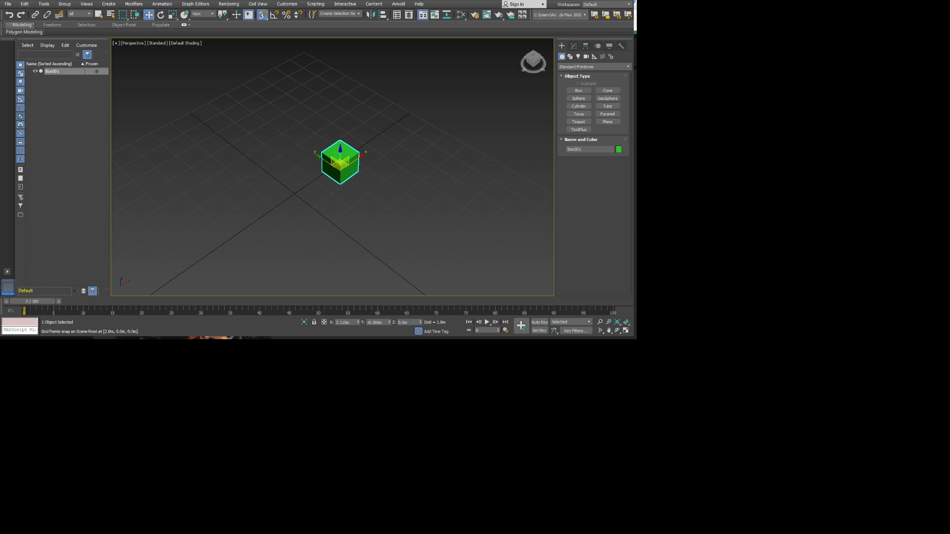
left_click_drag(340, 162, 295, 187)
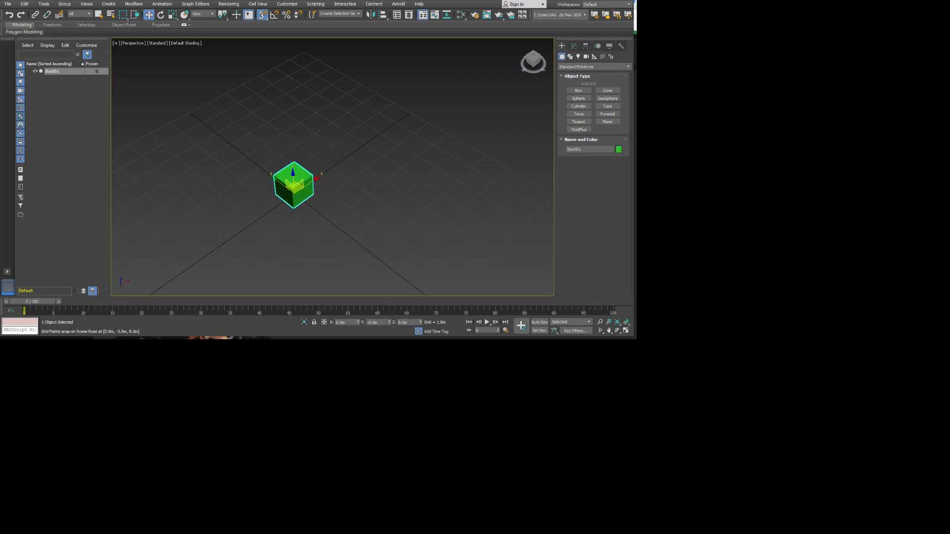
mouse_move(294, 191)
middle_mouse_down("alt")
mouse_move(364, 193)
mouse_move(336, 161)
mouse_move(300, 183)
middle_mouse_up("alt")
key("s")
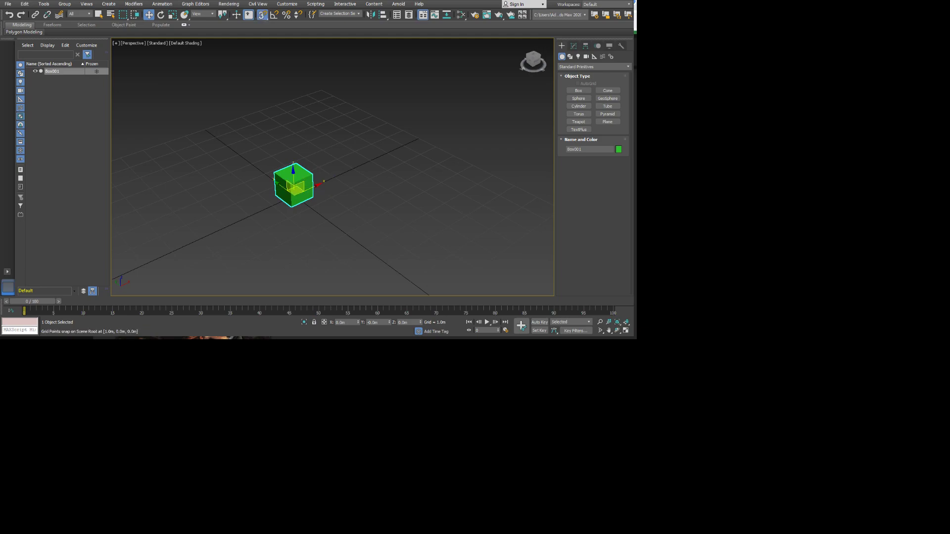
mouse_move(294, 186)
left_mouse_down()
mouse_move(340, 119)
mouse_move(379, 134)
mouse_move(420, 224)
mouse_move(210, 193)
mouse_move(375, 204)
mouse_move(394, 170)
mouse_move(388, 180)
mouse_move(294, 185)
left_mouse_up()
key("z")
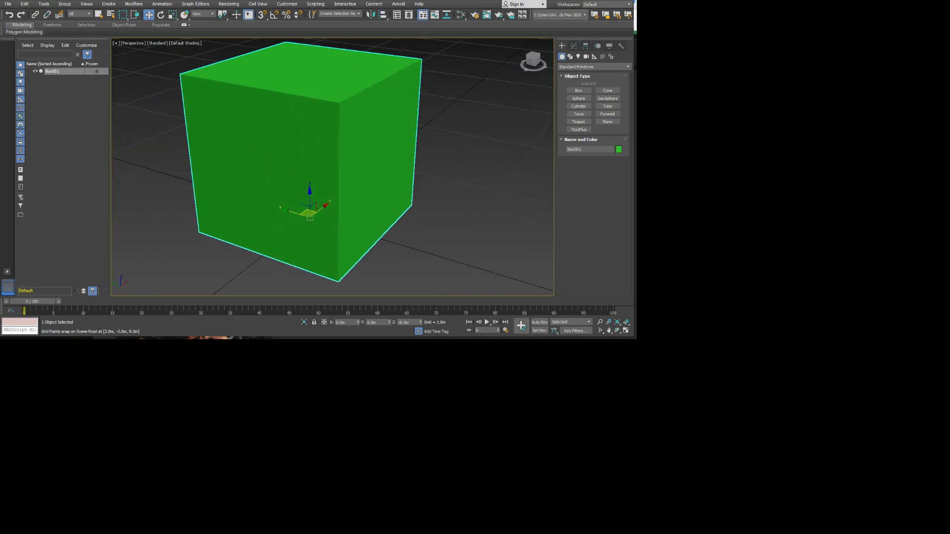
- Show edged faces on the shaded box, and reselect the box after deselecting it
key("F4")
middle_click_drag(309, 198, 348, 199, "alt")
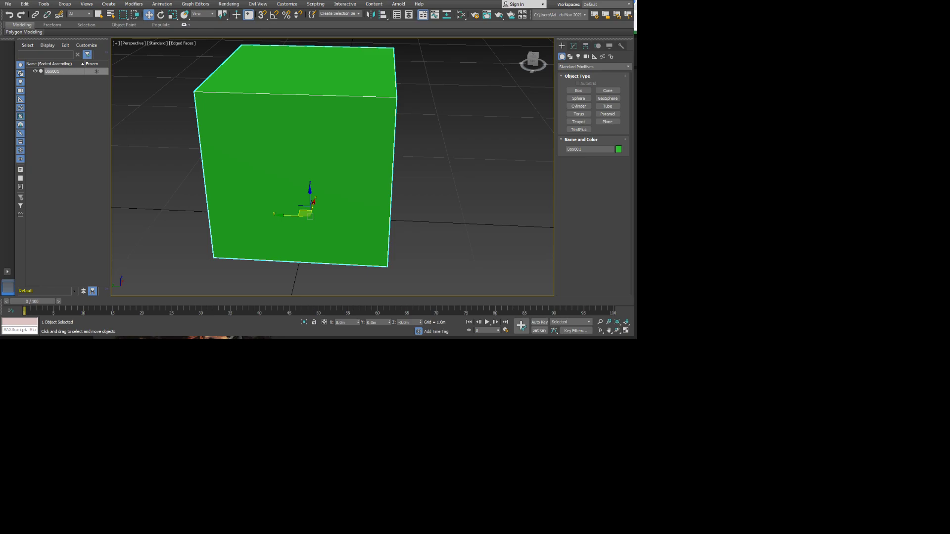
left_click(407, 288)
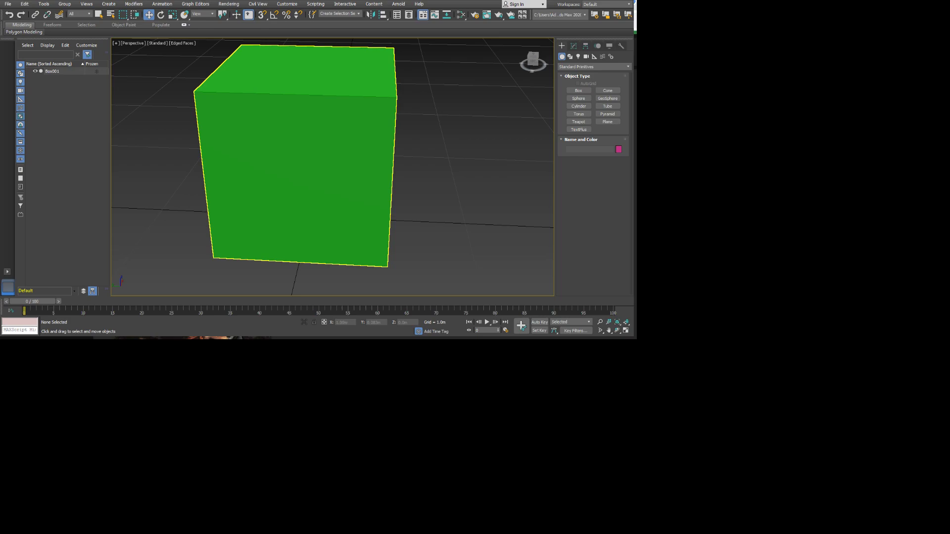
left_click(386, 130)
middle_click_drag(386, 130, 299, 121, "alt")
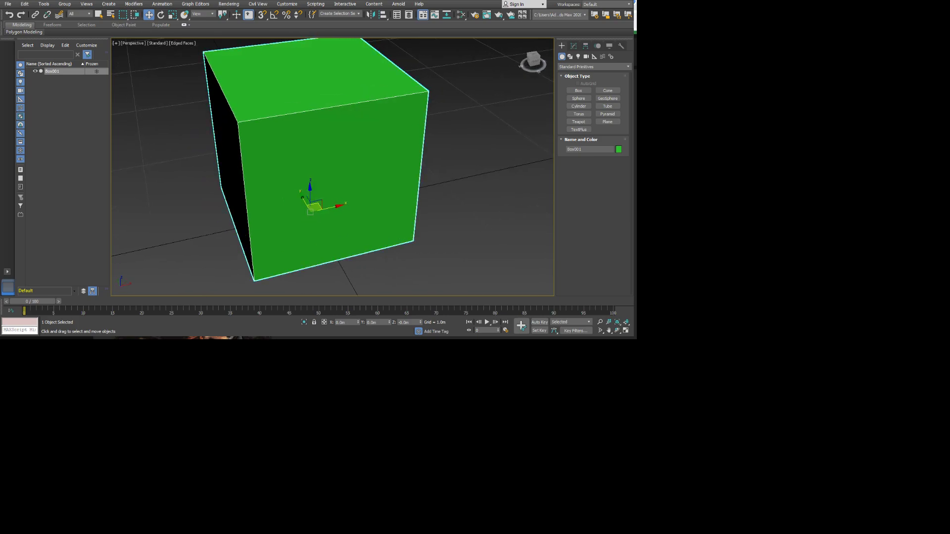
- Add an Edit Poly modifier to the box
left_click(573, 46)
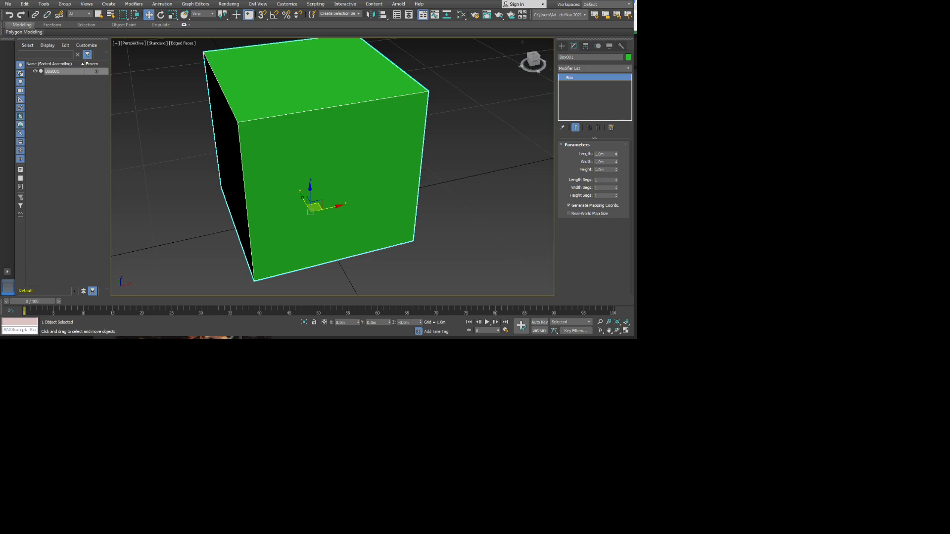
left_click(595, 68)
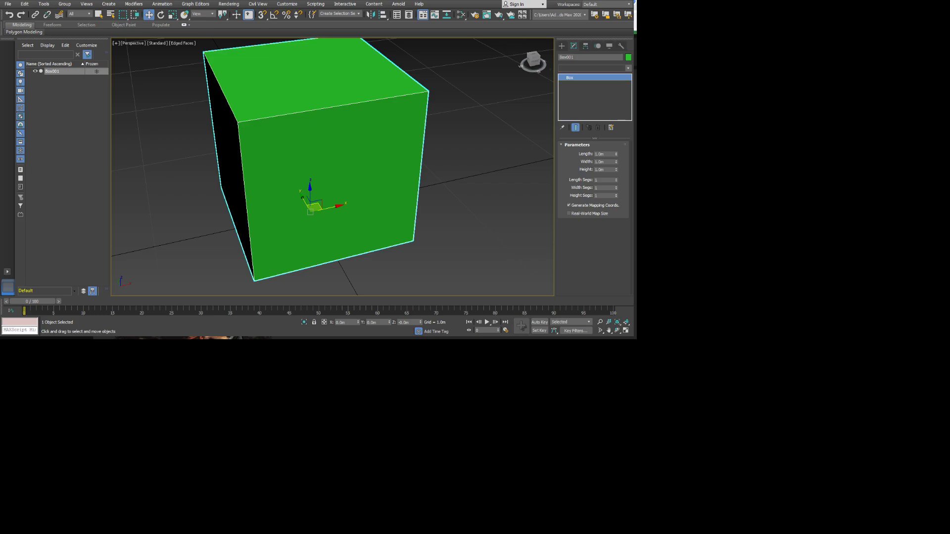
key("e")
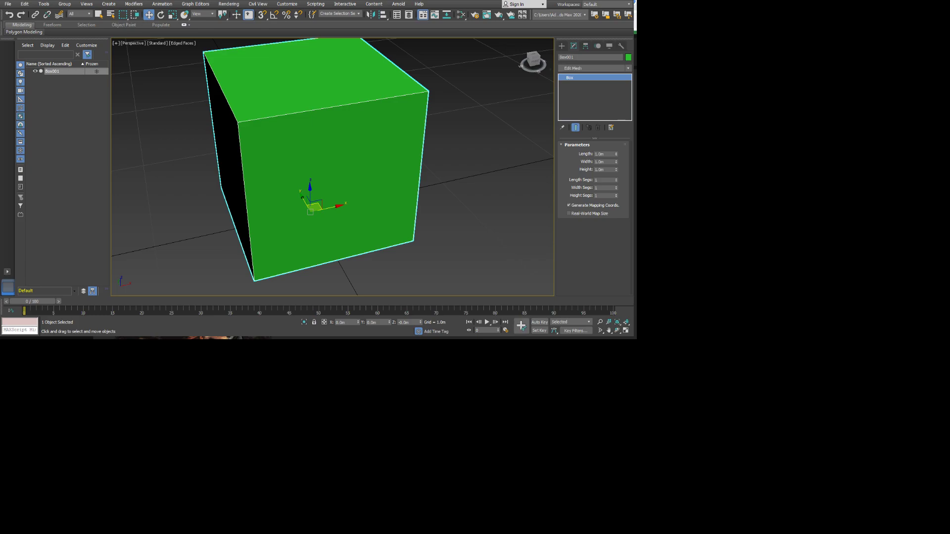
key("Return")
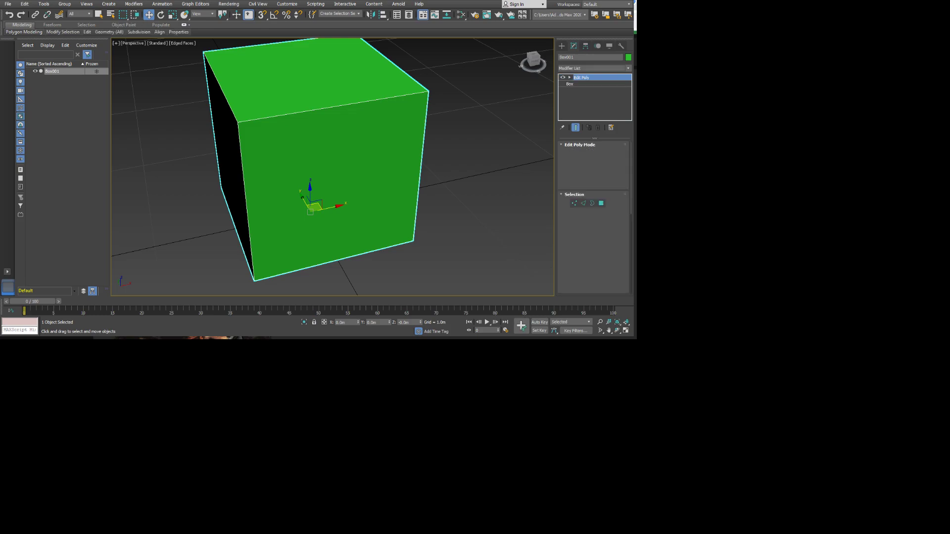
- Widen the command panel to two columns and go through the Edit Poly sub-object levels, ending on Polygon
key("4")
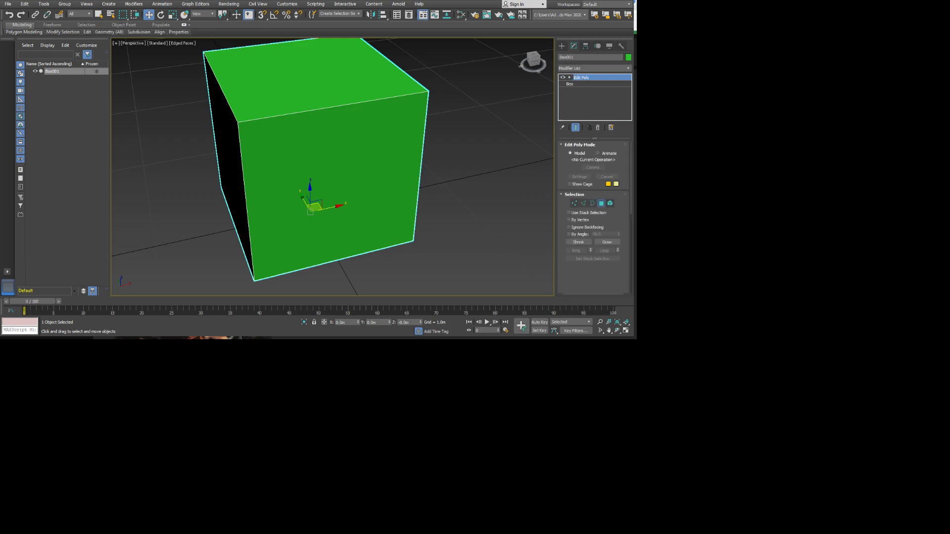
left_click_drag(556, 168, 475, 168)
key("2")
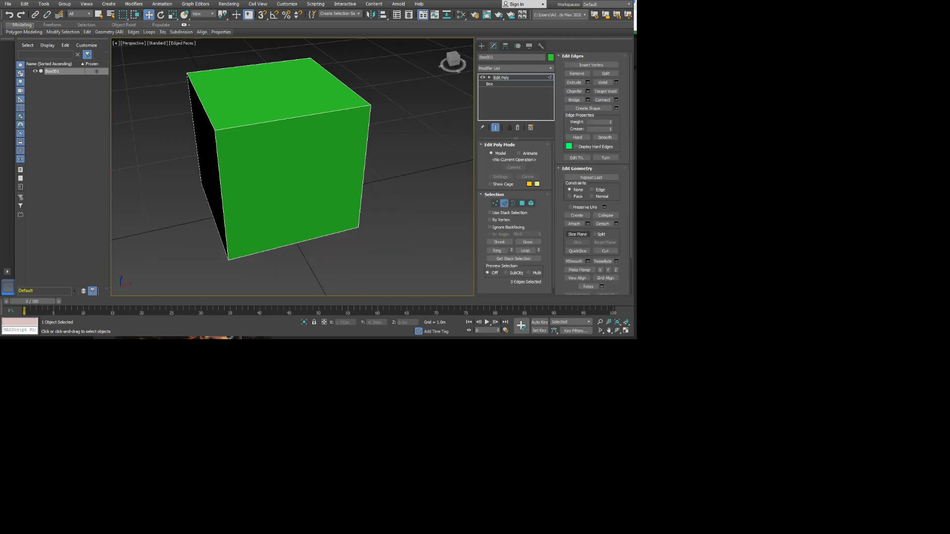
key("3")
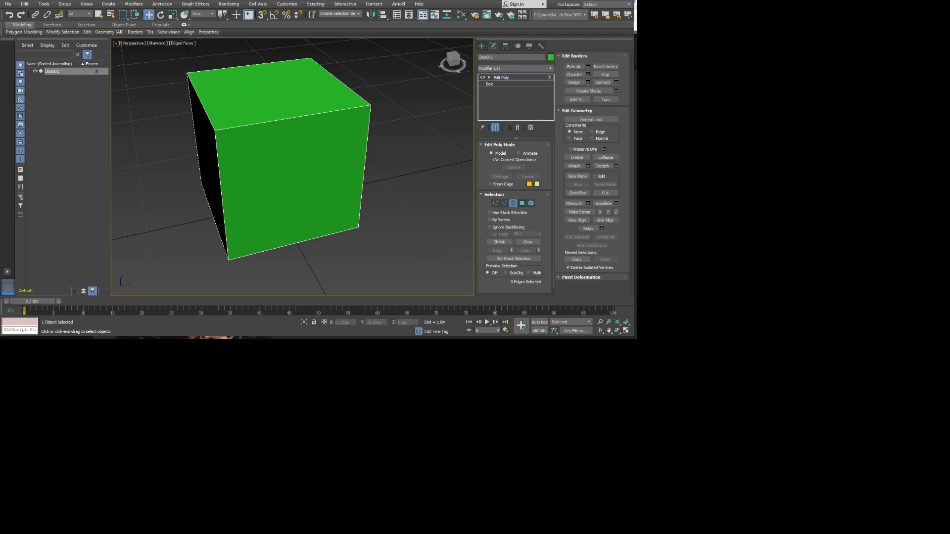
key("4")
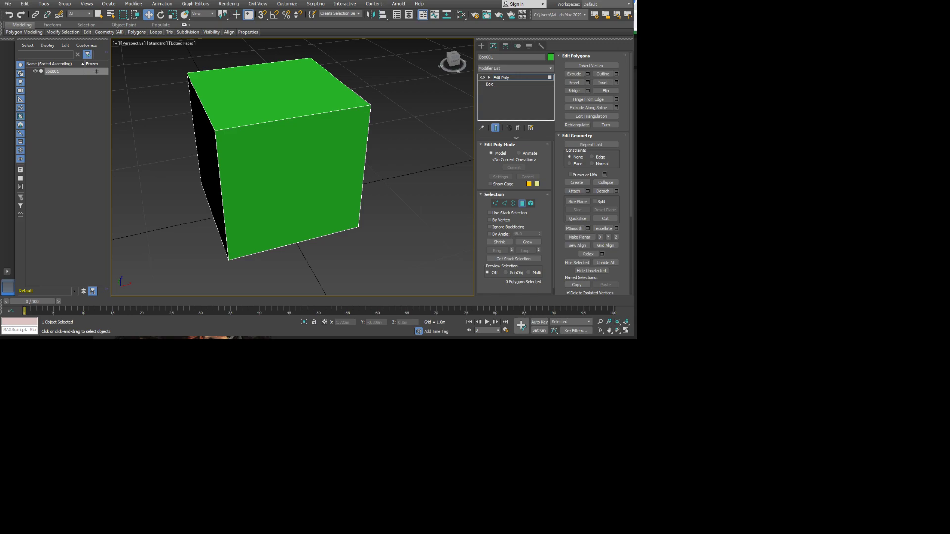
key("5")
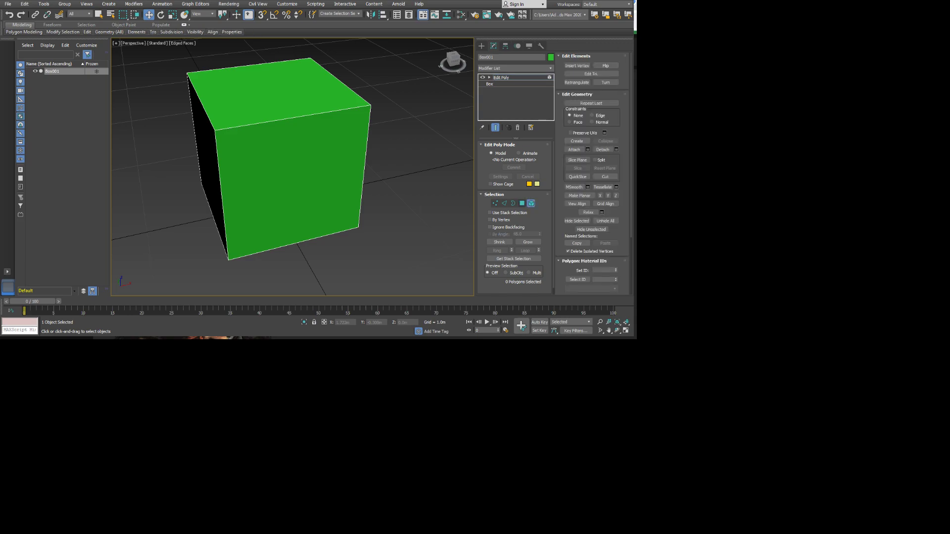
key("4")
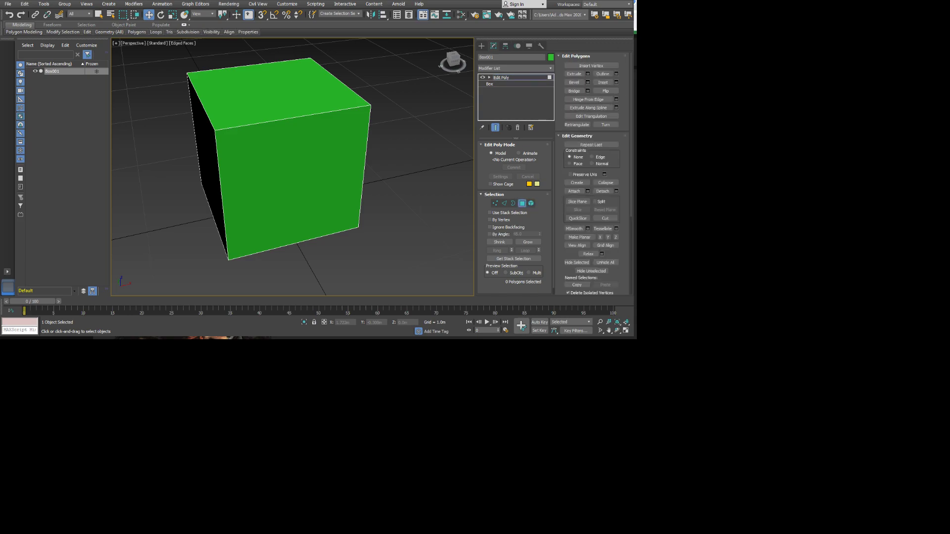
- Select the box's front polygon and activate the Inset tool
left_click(292, 183)
mouse_move(297, 188)
middle_mouse_down("alt")
mouse_move(240, 190)
mouse_move(342, 191)
mouse_move(284, 186)
mouse_move(303, 171)
middle_mouse_up("alt")
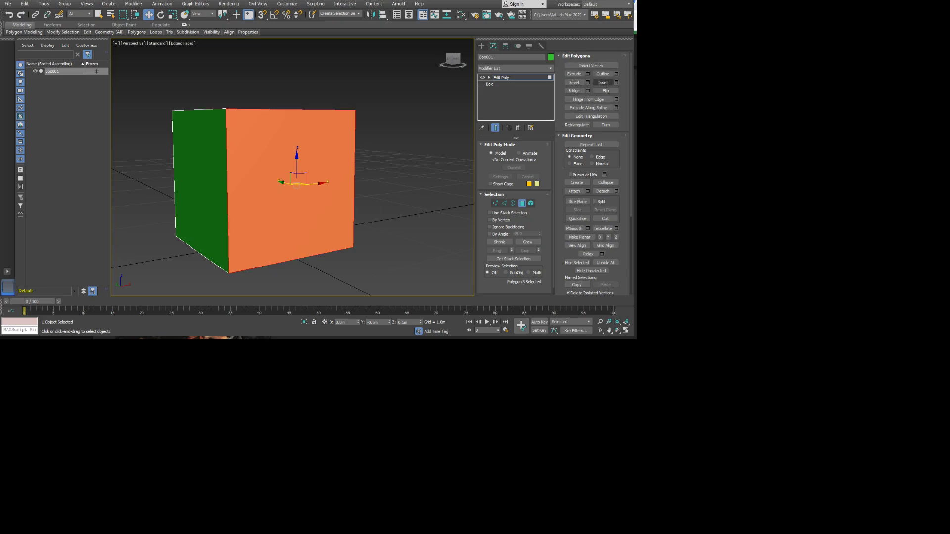
left_click(602, 82)
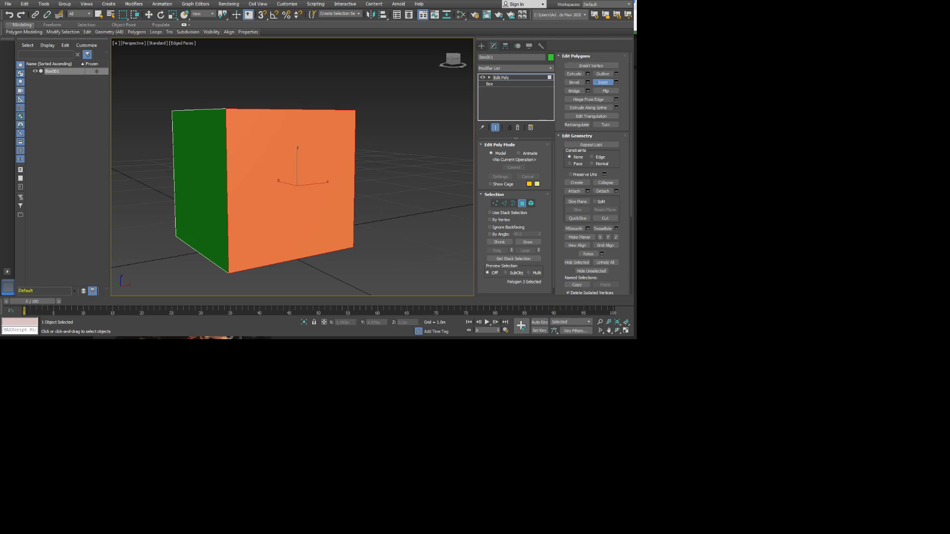
- Try several freehand insets on the box's front polygon and undo them
mouse_move(287, 146)
left_mouse_down()
mouse_move(282, 125)
mouse_move(272, 142)
left_mouse_up()
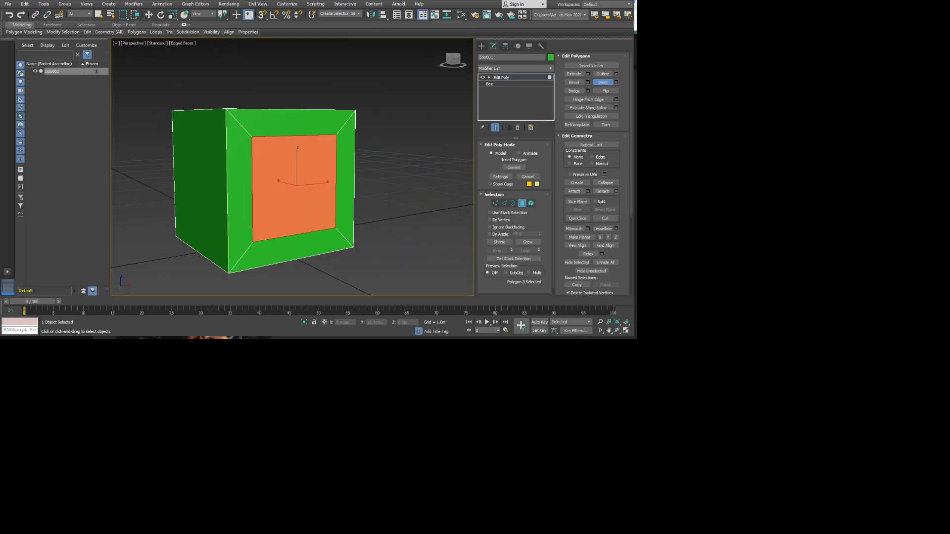
left_click_drag(268, 141, 261, 133)
key("ctrl+z")
mouse_move(317, 149)
left_mouse_down()
mouse_move(313, 106)
mouse_move(307, 139)
left_mouse_up()
key("ctrl+z")
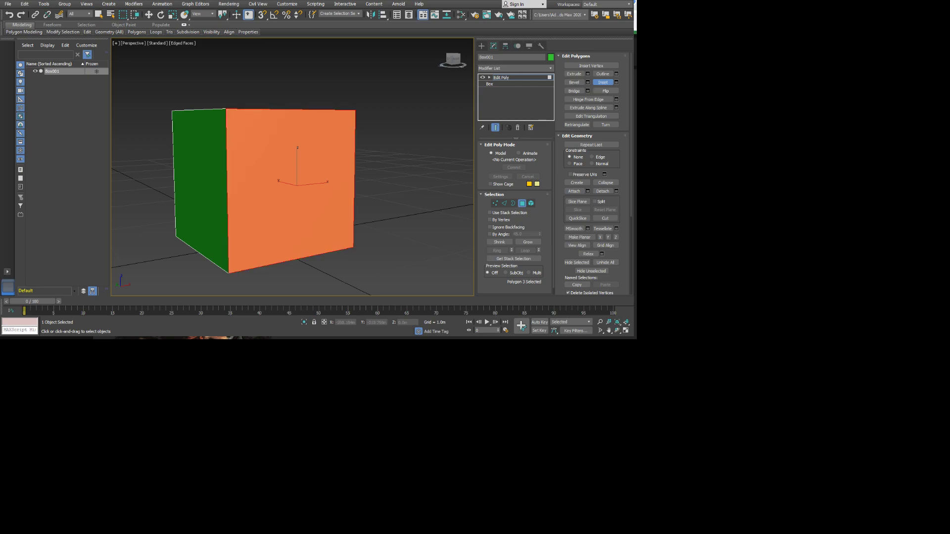
- Inset the box's front polygon slightly, leaving a narrow even frame around it
left_click(616, 82)
left_click_drag(292, 194, 292, 174)
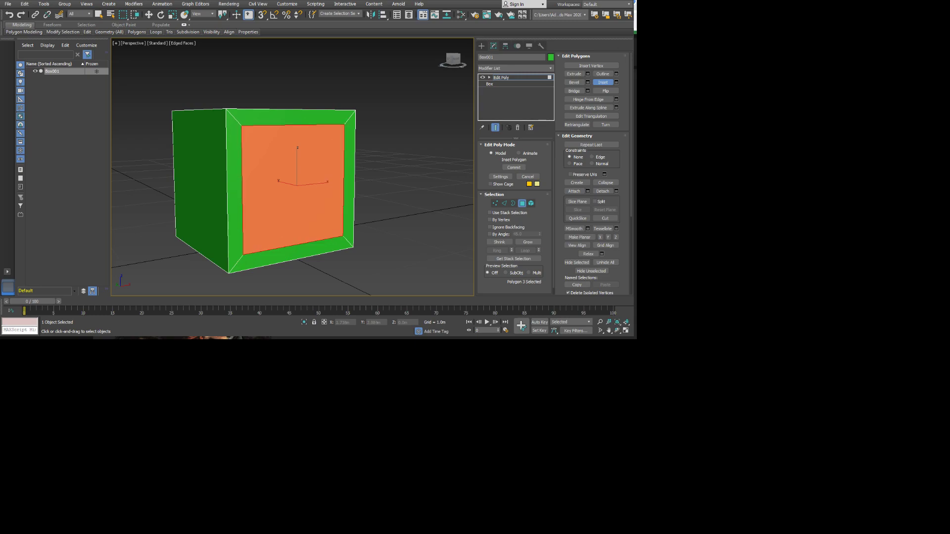
- Inset the box's adjacent side polygon by the same amount as the front one and clear the selection
middle_click_drag(292, 174, 202, 171, "alt")
left_click(398, 186)
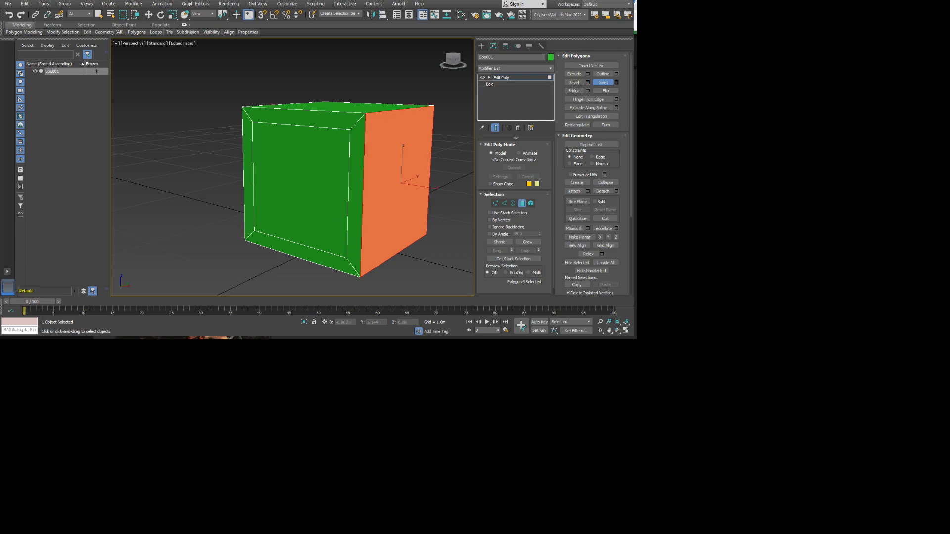
left_click(616, 82)
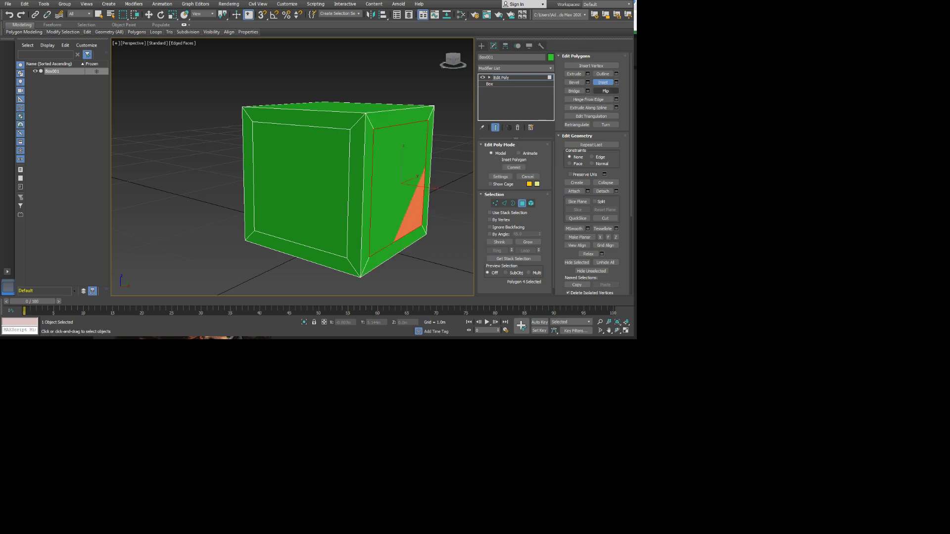
left_click(396, 207)
middle_click_drag(396, 208, 317, 203, "alt")
key("e")
key("w")
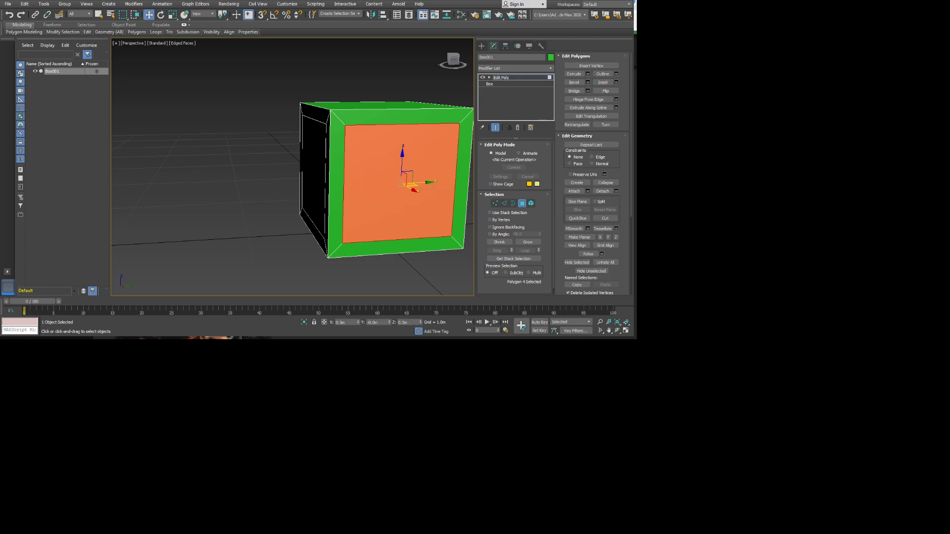
key("ctrl+d")
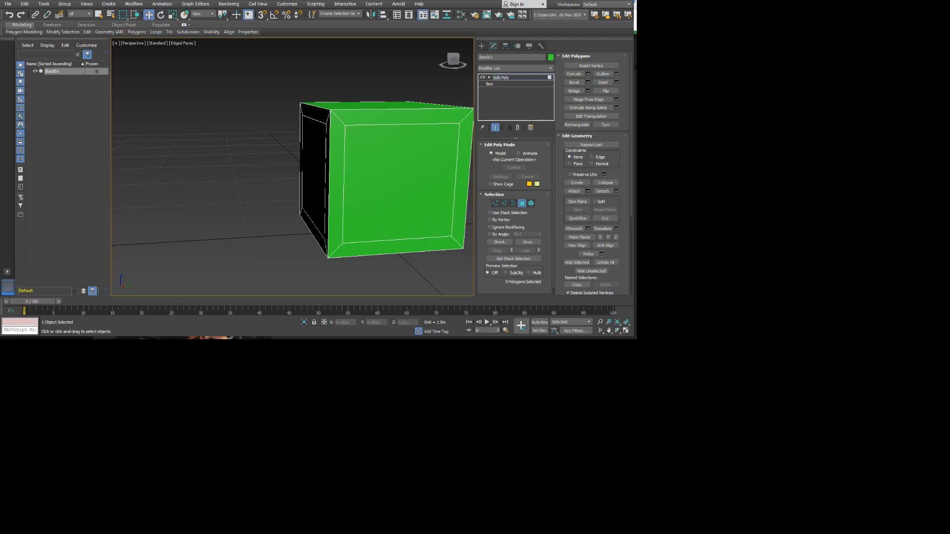
- Try moving an inner corner vertex and the inset side polygon with the Move tool, and cancel both moves
key("1")
left_click(460, 123)
left_click_drag(465, 117, 456, 153)
right_click(456, 153)
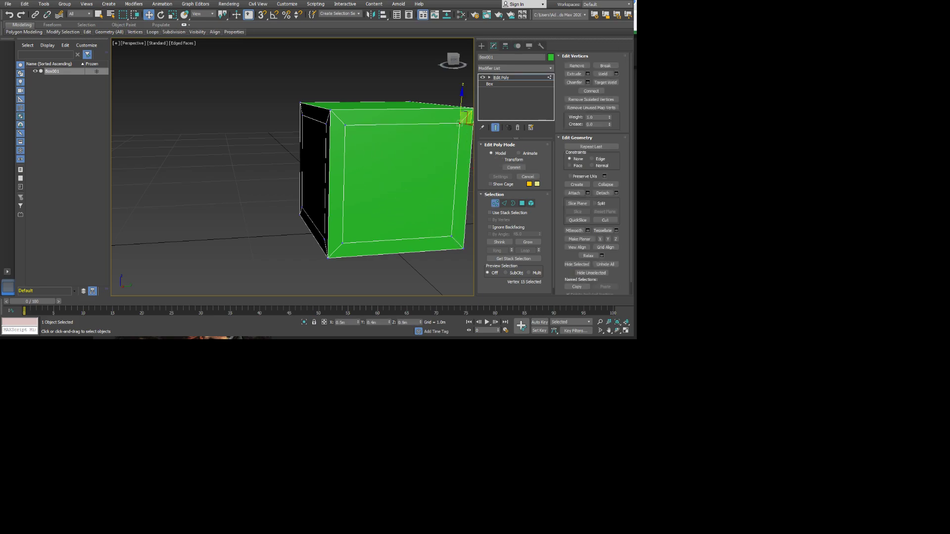
key("4")
middle_click_drag(391, 168, 414, 191, "alt")
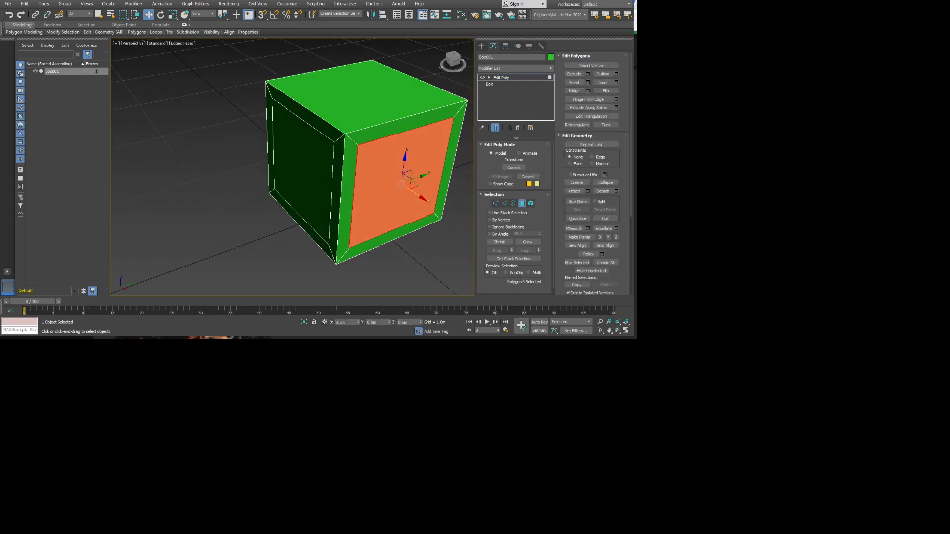
left_click_drag(418, 195, 438, 210)
key("ctrl+z")
- Clear the selection and compare the box's shading with edged faces hidden and shown
mouse_move(426, 201)
middle_mouse_down()
mouse_move(390, 182)
mouse_move(426, 166)
middle_mouse_up()
key("F4")
left_click(421, 236)
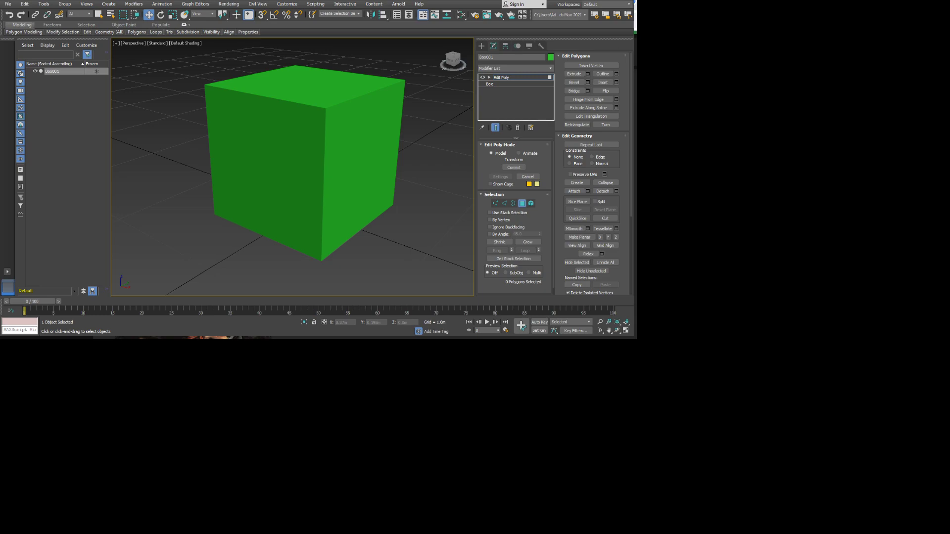
key("F4")
- Extrude the side's inset polygon slightly inward as a recessed panel and check it with edged faces hidden
left_click(378, 168)
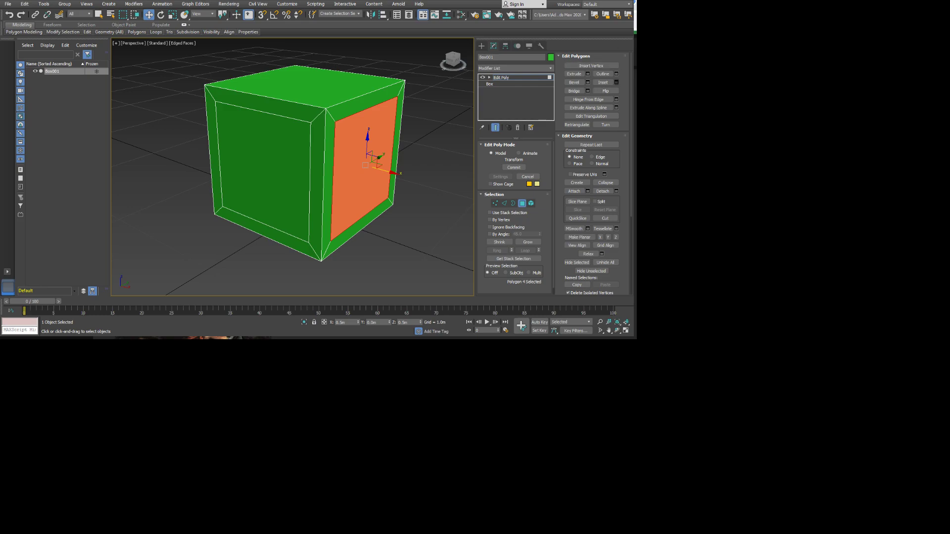
left_click(616, 82)
left_click(616, 82)
key("ctrl+z")
key("ctrl+z")
left_click(587, 73)
mouse_move(368, 180)
left_mouse_down()
mouse_move(369, 160)
mouse_move(369, 204)
mouse_move(369, 195)
left_mouse_up()
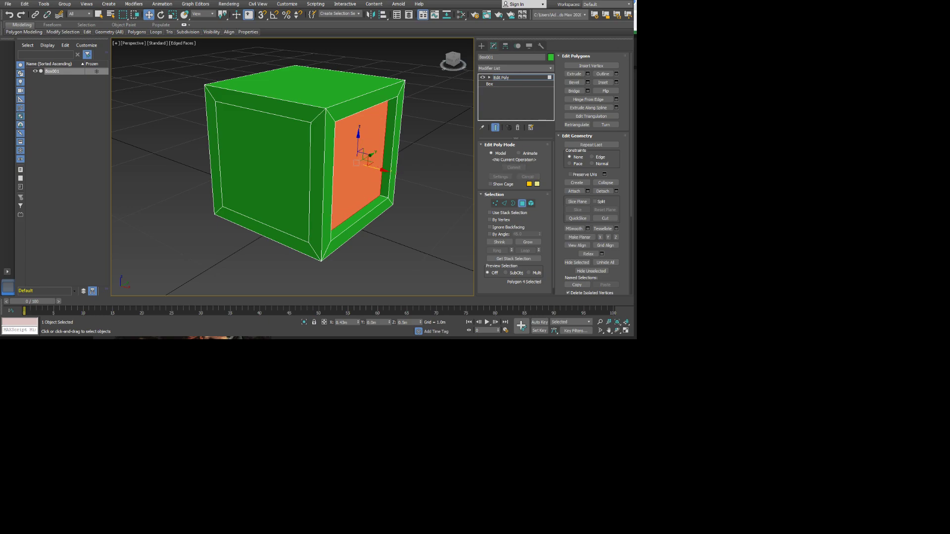
left_click(411, 229)
key("F4")
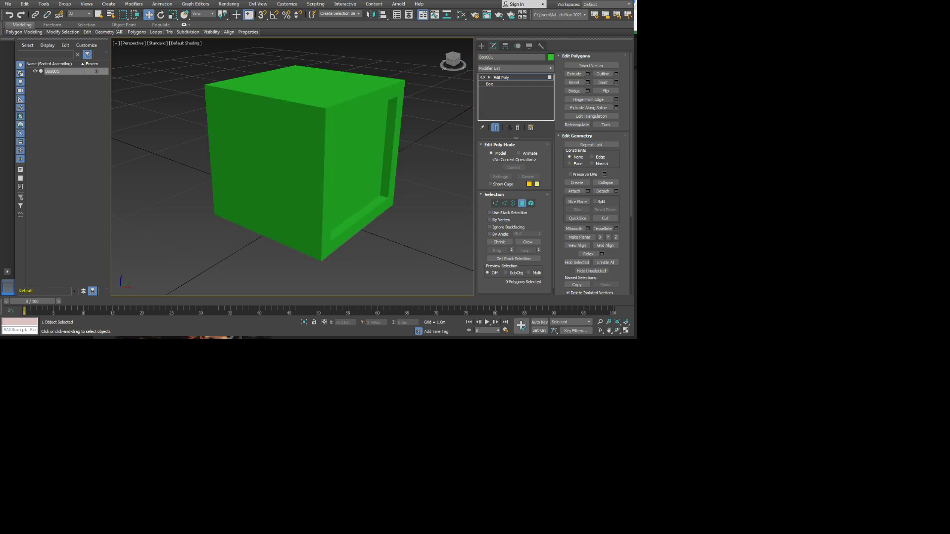
- Show edged faces again and extrude the front inset polygon inward by the same amount as the side recess
mouse_move(352, 158)
middle_mouse_down("alt")
mouse_move(306, 191)
mouse_move(285, 181)
mouse_move(303, 171)
mouse_move(351, 182)
middle_mouse_up("alt")
key("F4")
left_click(317, 174)
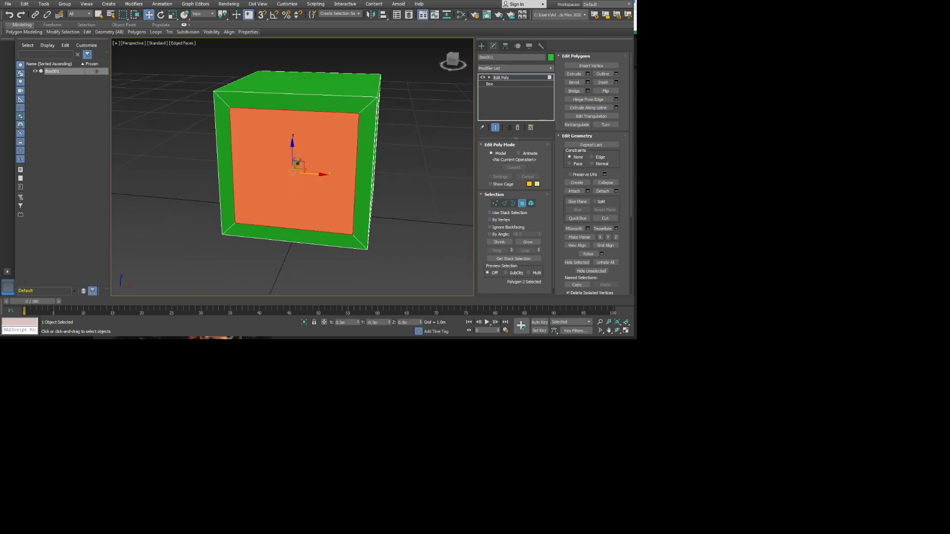
left_click(575, 74)
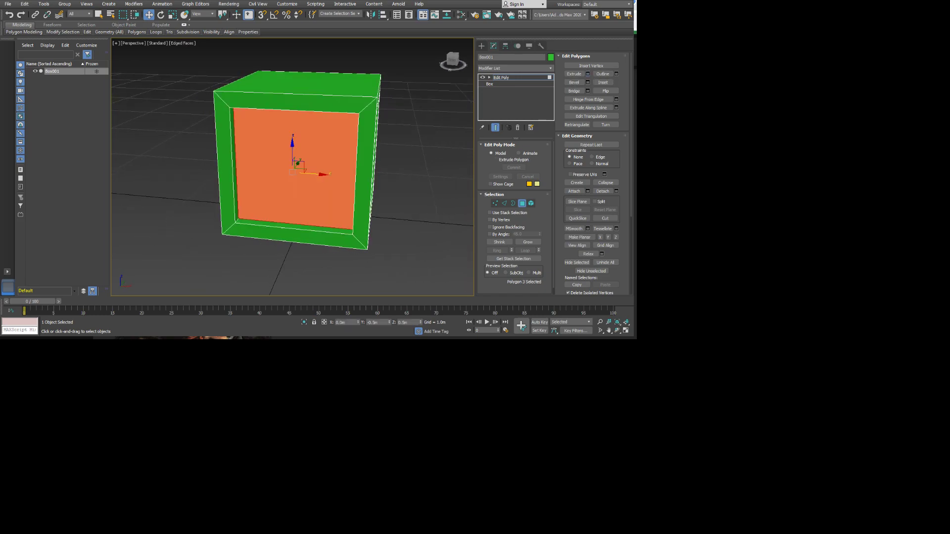
- Select the four remaining outer polygons of the box and inset each one individually with a matching frame
middle_click_drag(332, 175, 145, 146, "alt")
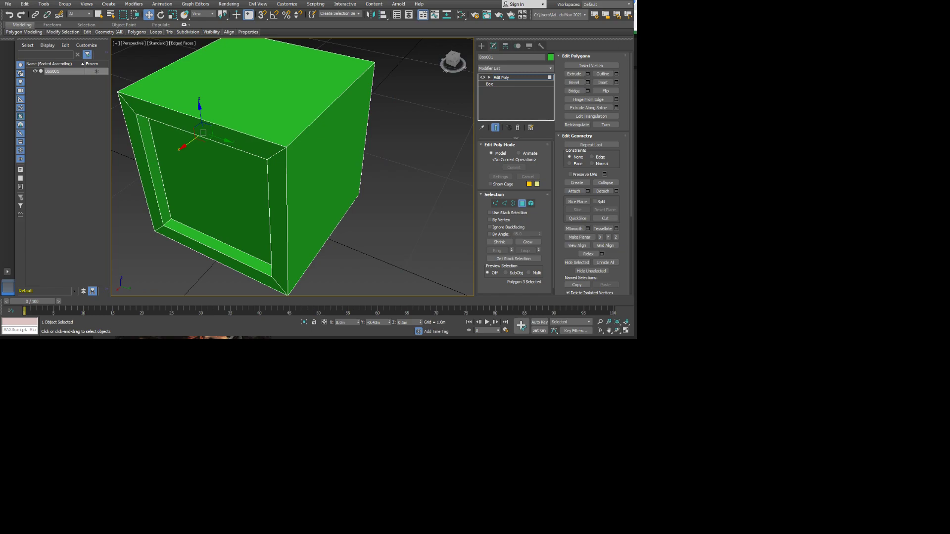
left_click(234, 117)
left_click(324, 143, "ctrl")
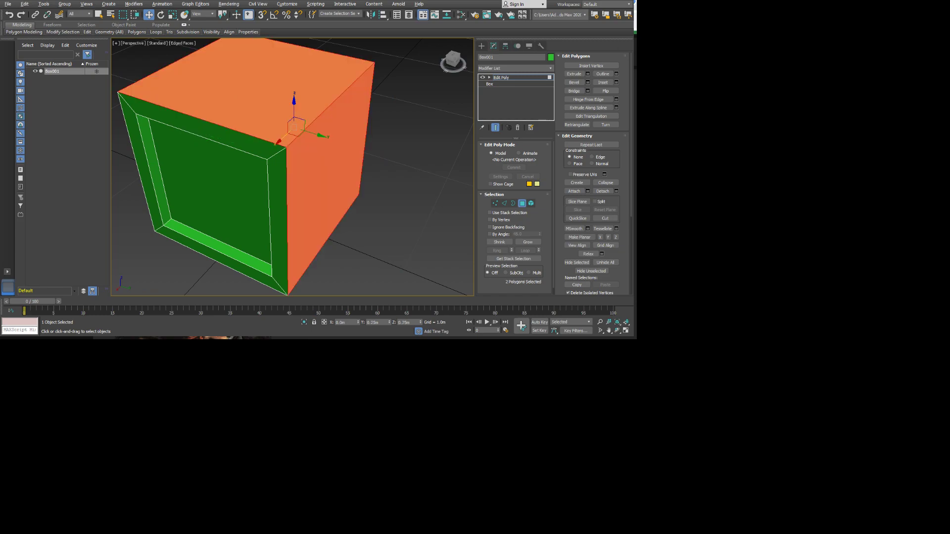
middle_click_drag(322, 141, 237, 138, "alt")
left_click(385, 144, "ctrl")
middle_click_drag(384, 144, 404, 59, "alt")
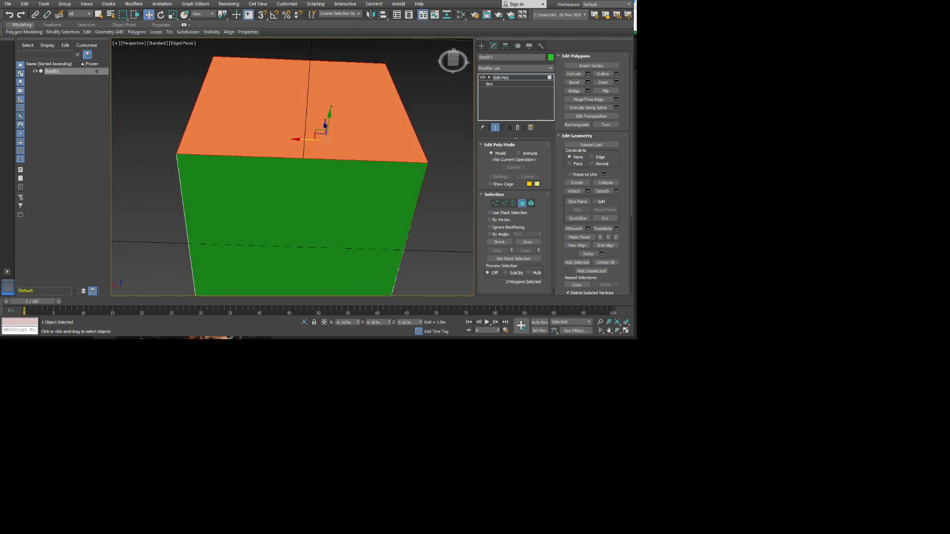
left_click(324, 208, "ctrl")
middle_click_drag(324, 207, 274, 181, "alt")
left_click(616, 83)
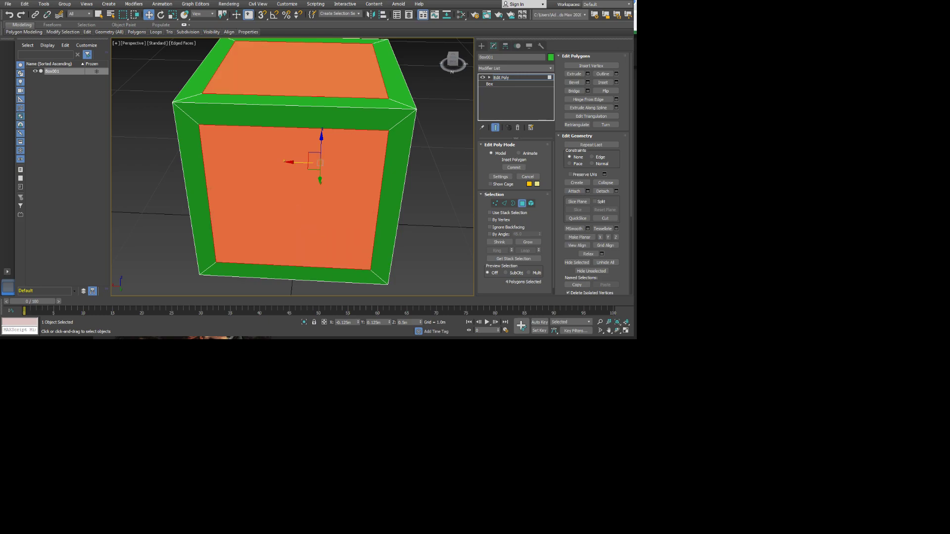
- Try moving one of the newly inset side polygons and undo the move
middle_click_drag(317, 188, 253, 166, "alt")
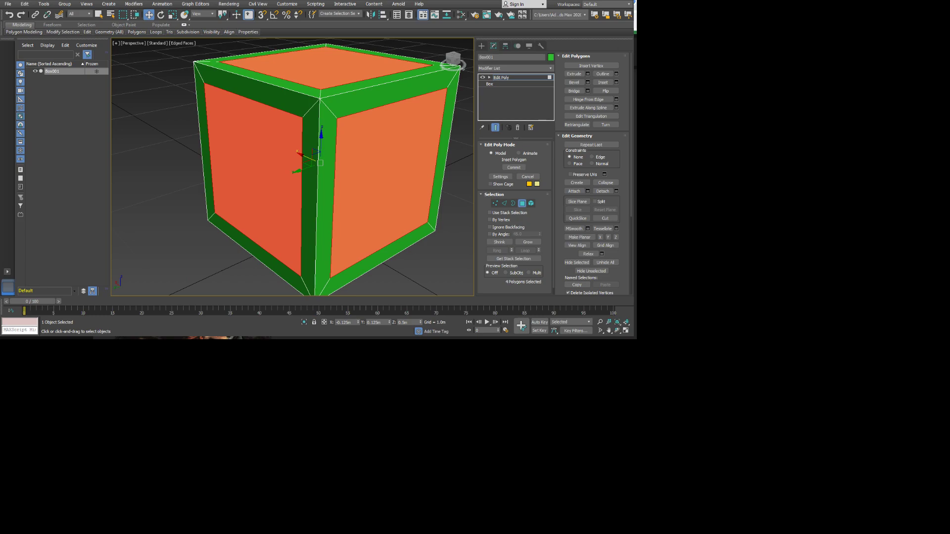
left_click(390, 181)
left_click_drag(374, 173, 417, 186)
key("ctrl+z")
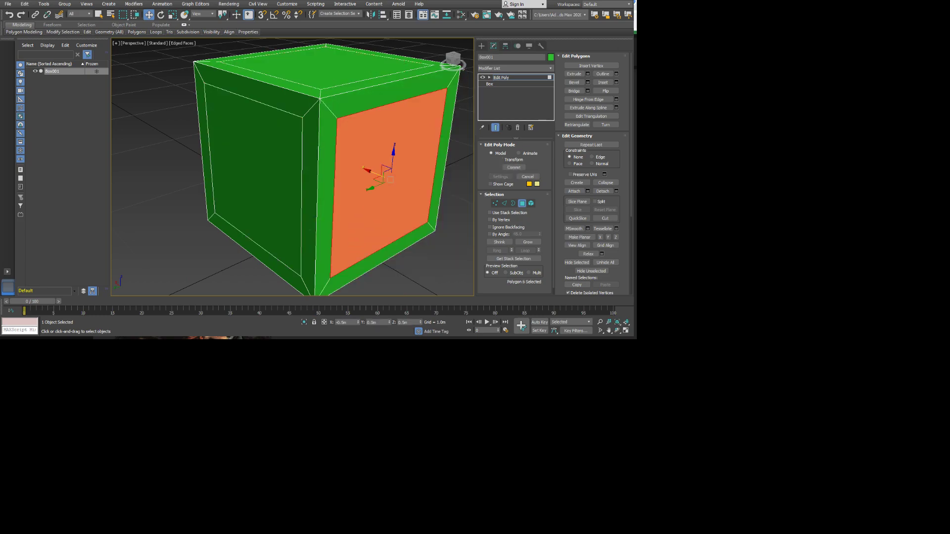
- Extrude the four newly inset polygons inward together to match the existing recesses and clear the selection
middle_click_drag(381, 174, 388, 184, "alt")
left_click(319, 69, "ctrl")
left_click(257, 168, "ctrl")
middle_click_drag(258, 168, 307, 79, "alt")
left_click(297, 218, "ctrl")
middle_click_drag(297, 217, 237, 277, "alt")
scroll(307, 197, "down", 5)
middle_click_drag(307, 198, 267, 208, "alt")
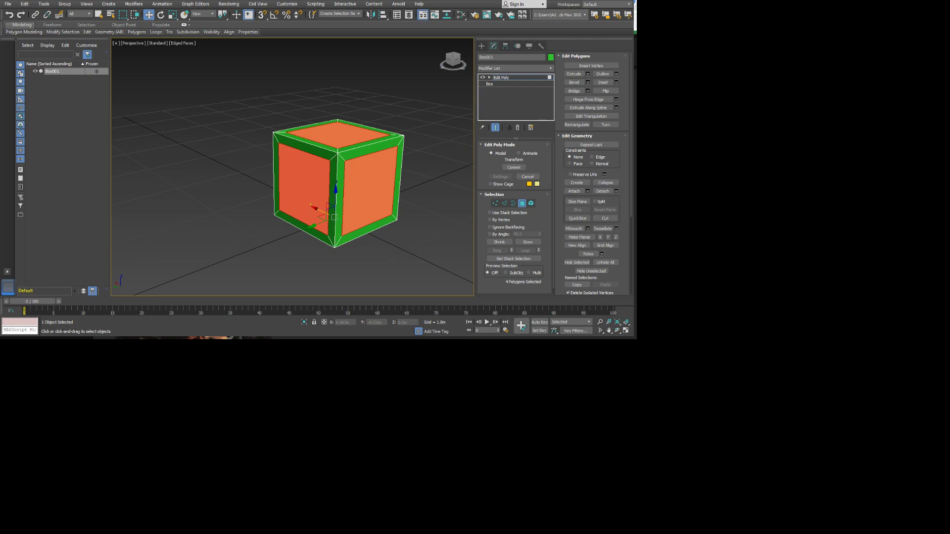
left_click(587, 74)
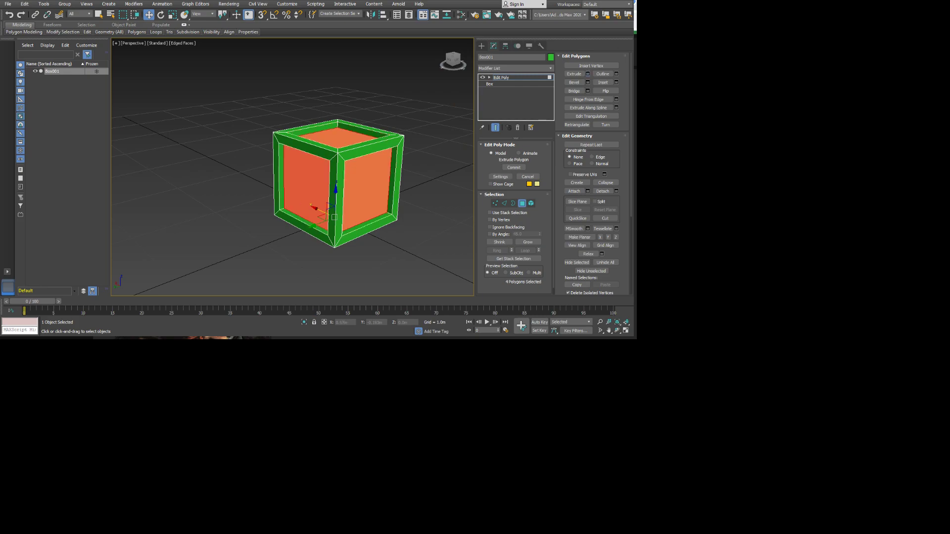
left_click(346, 253)
middle_click_drag(346, 253, 375, 263, "alt")
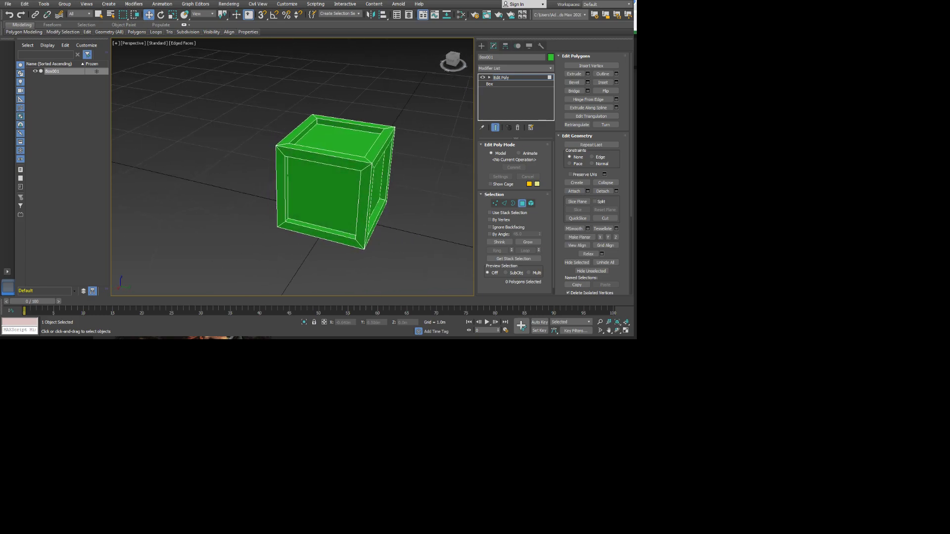
- Leave the Polygon sub-object level and apply the textured wood-and-metal material to the whole box
key("shift+q")
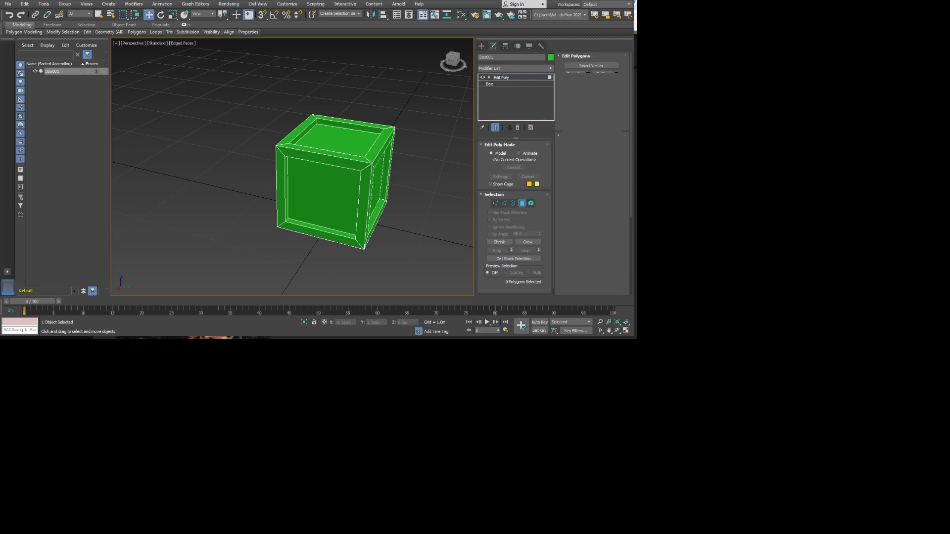
key("4")
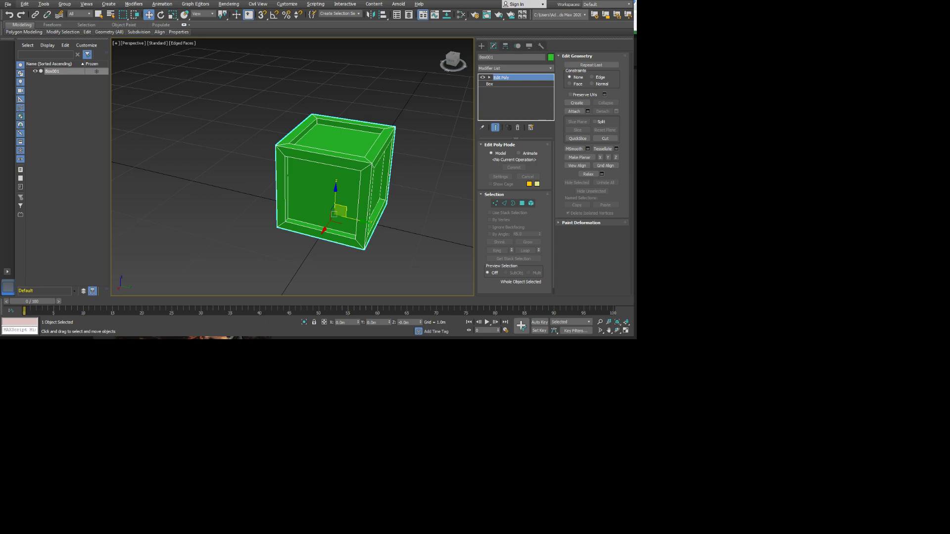
key("alt")
middle_click_drag(334, 198, 291, 198)
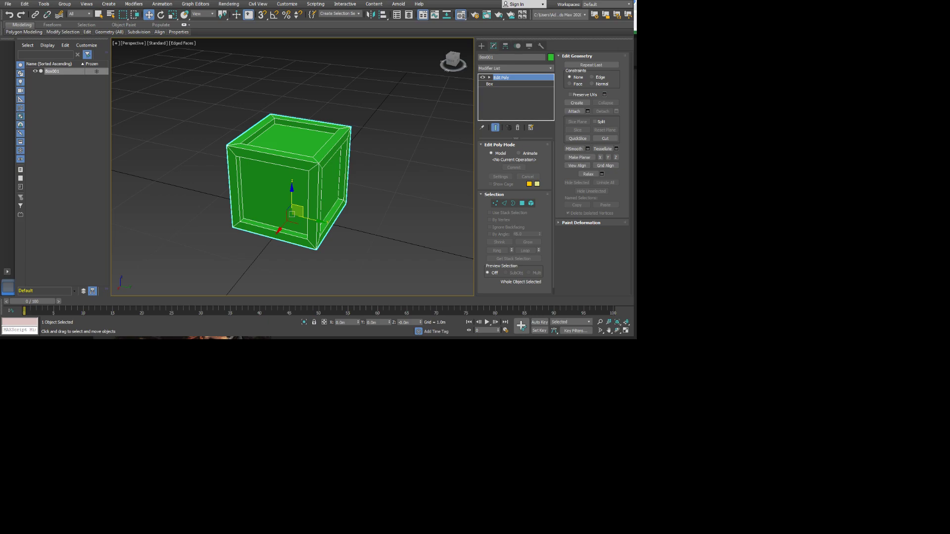
left_click_drag(521, 326, 252, 132)
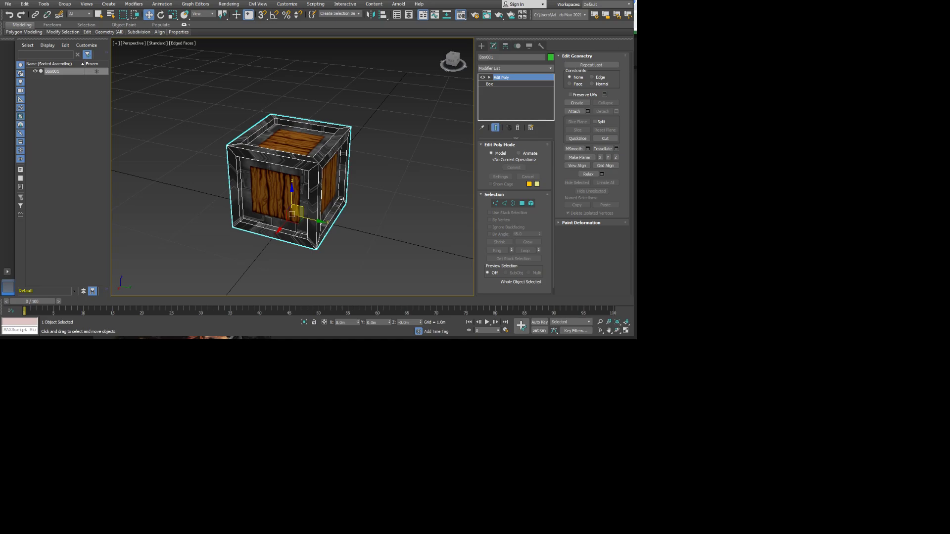
- Examine the texture on the crate's front, checking its recessed polygon in Edit Poly and returning to object level
middle_click_drag(277, 193, 347, 178, "alt")
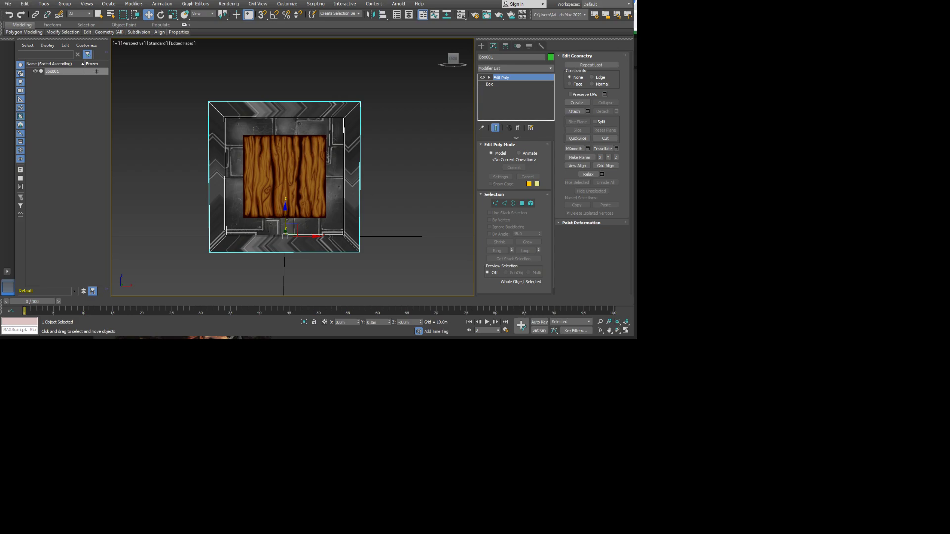
middle_click_drag(297, 188, 317, 183, "alt")
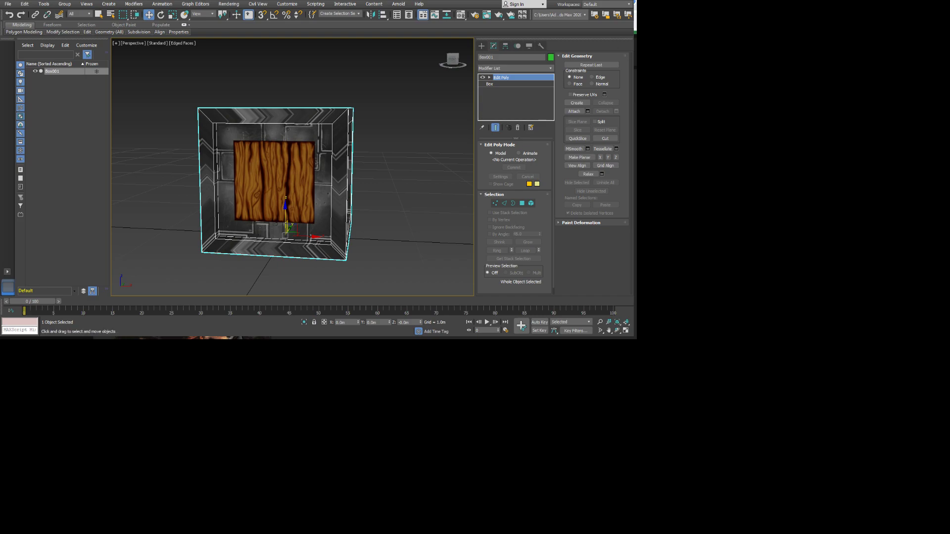
key("4")
key("2")
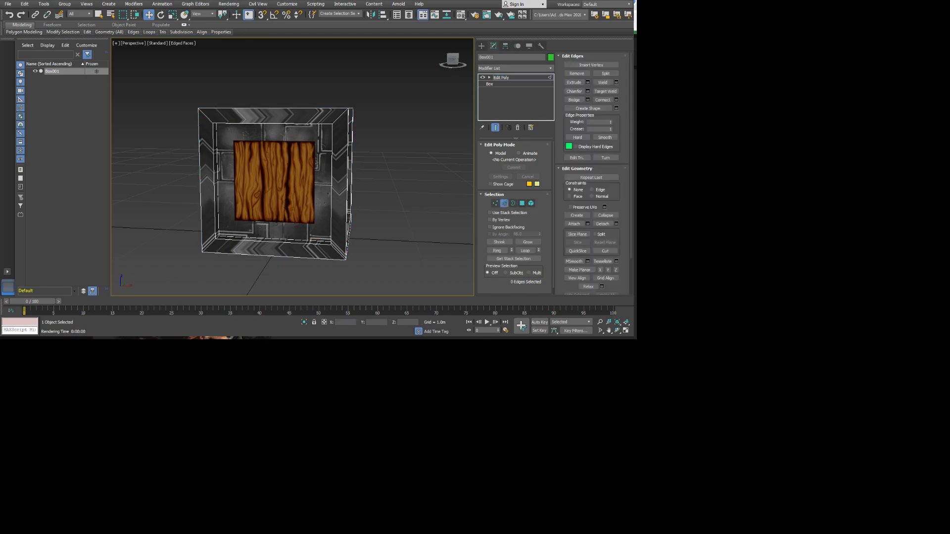
key("4")
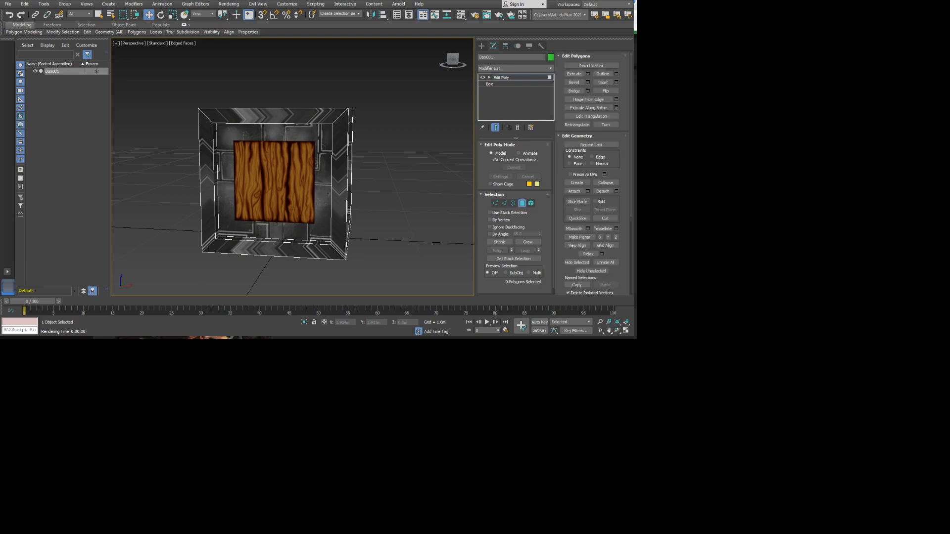
left_click(278, 176)
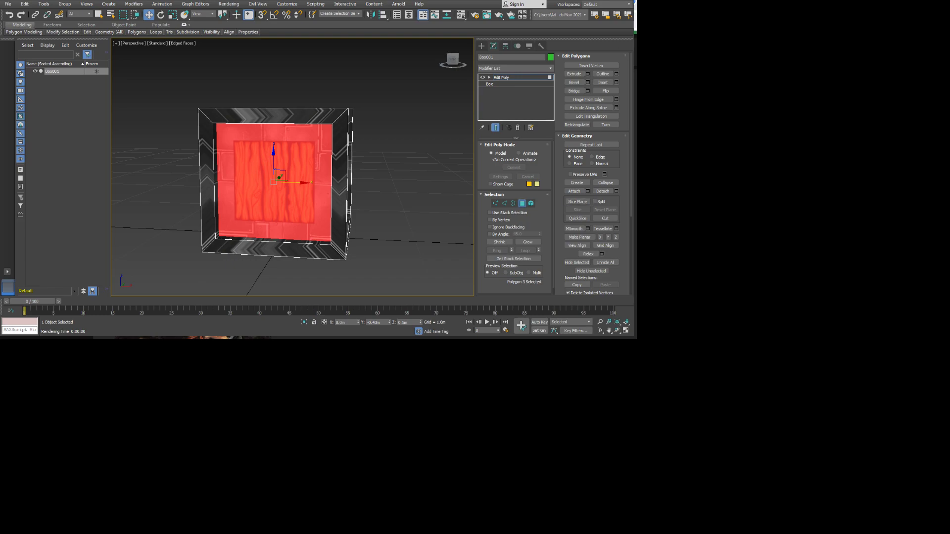
left_click(501, 77)
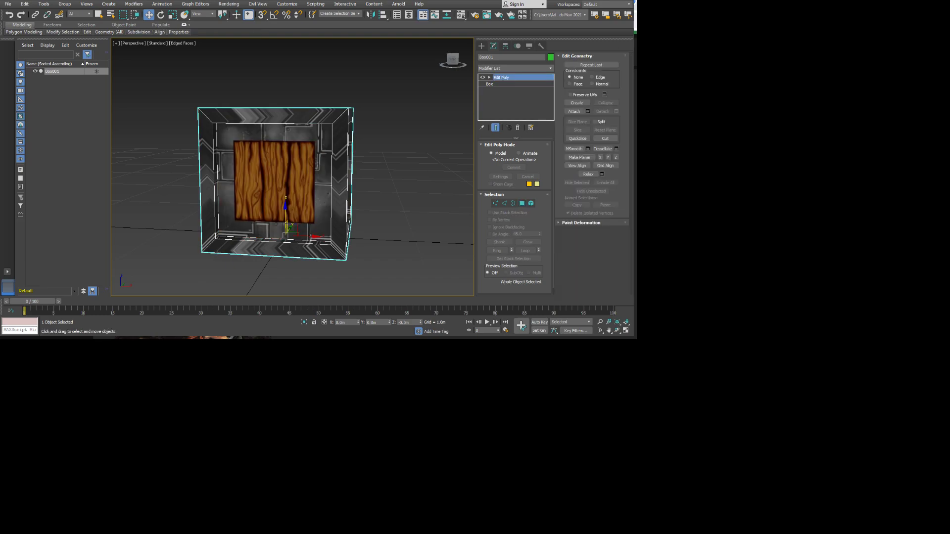
- Add an Unwrap UVW modifier above Edit Poly and turn off its Map Seams display
left_click(516, 68)
key("u")
key("Return")
middle_click_drag(342, 198, 351, 225, "alt")
middle_click_drag(396, 101, 415, 83, "alt")
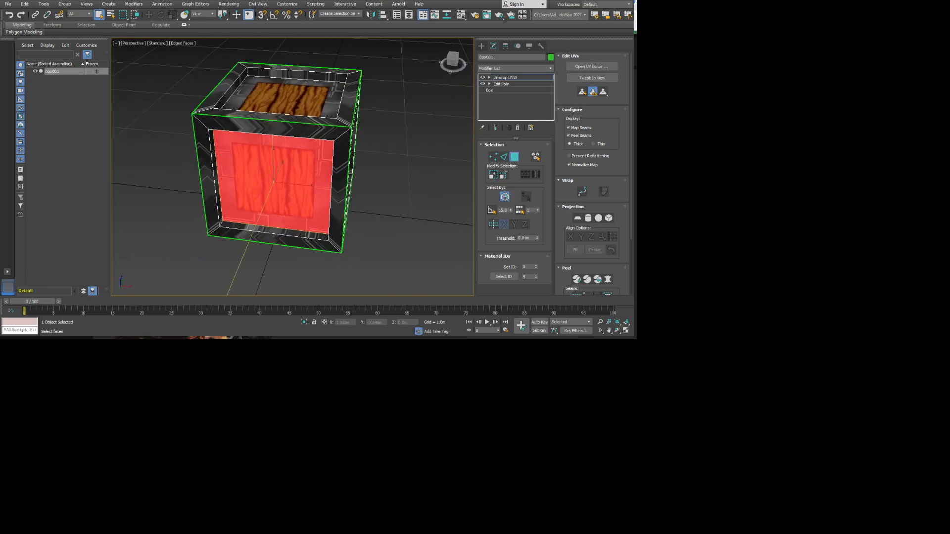
scroll(592, 173, "down", 3)
scroll(592, 173, "up", 3)
left_click(569, 128)
middle_click_drag(396, 213, 394, 164, "alt")
- Select the recessed front panel face in Unwrap UVW and open the UV Editor
left_click(396, 168)
left_click(307, 186)
middle_click_drag(341, 196, 326, 217, "alt")
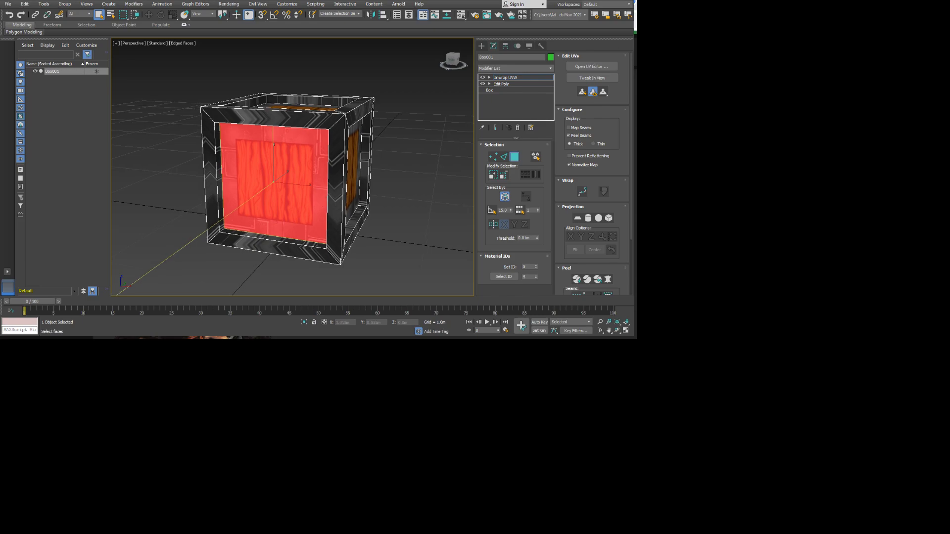
left_click(591, 66)
middle_click_drag(351, 233, 418, 231)
- Clear the face selection and select the lower strip of the crate's front frame
left_click(424, 265)
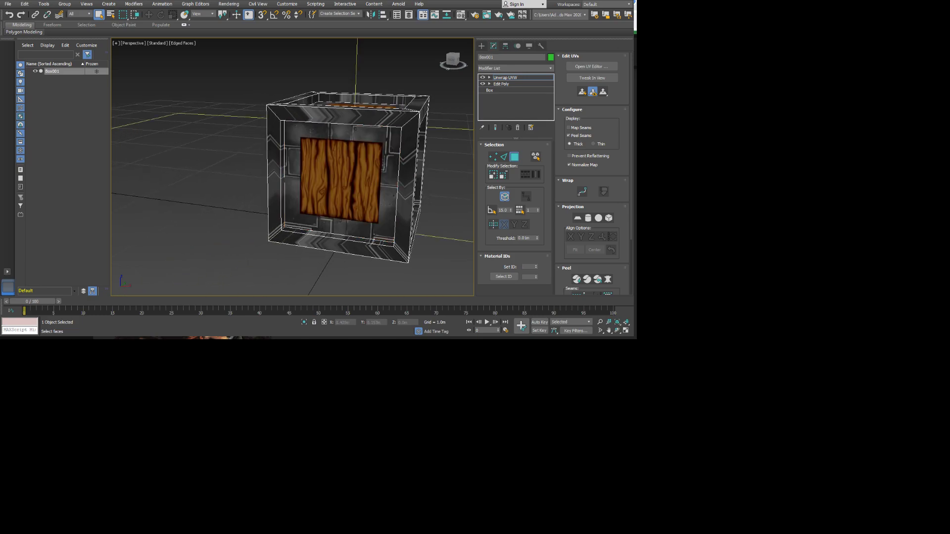
left_click(404, 224)
left_click(341, 245)
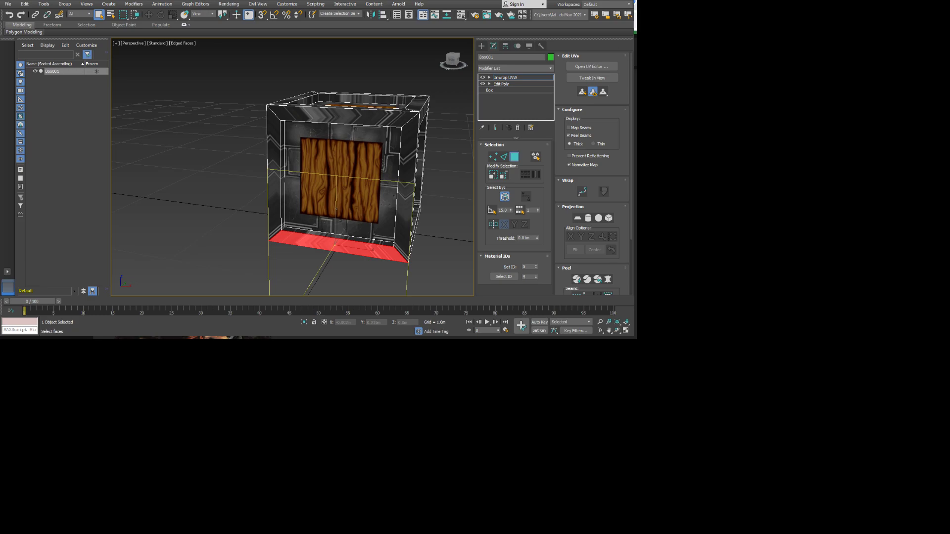
- Select the front recessed panel and scale its UVs so the texture's wood area fills the face, then clear the selection
left_click(348, 170)
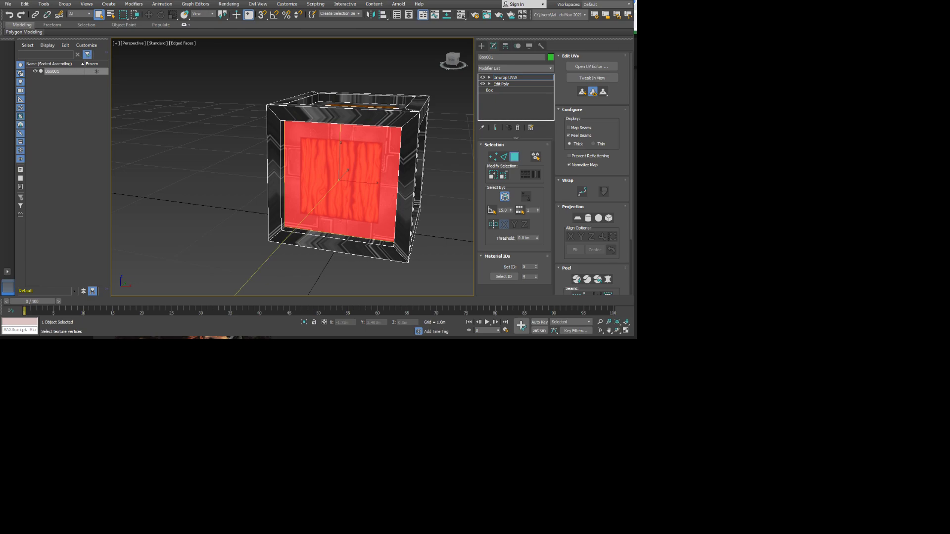
left_click(260, 142)
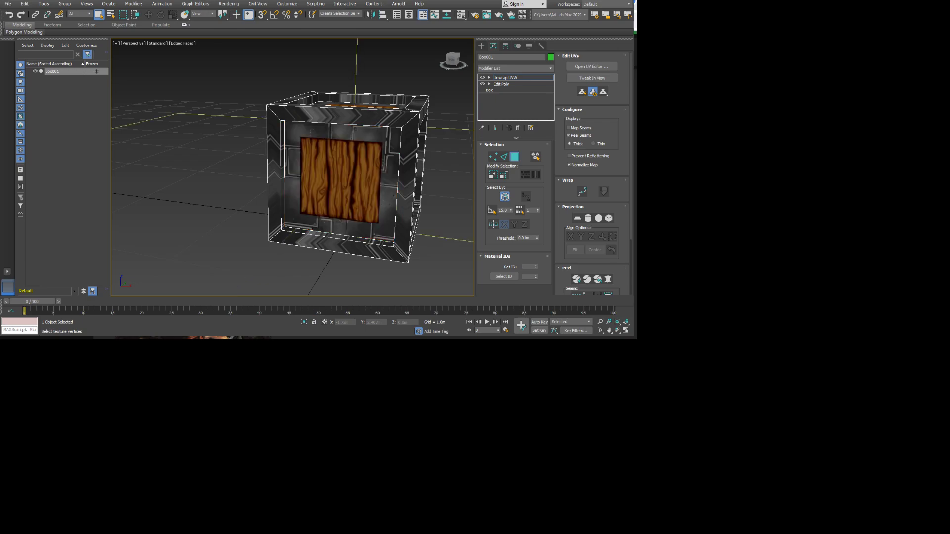
left_click(309, 166)
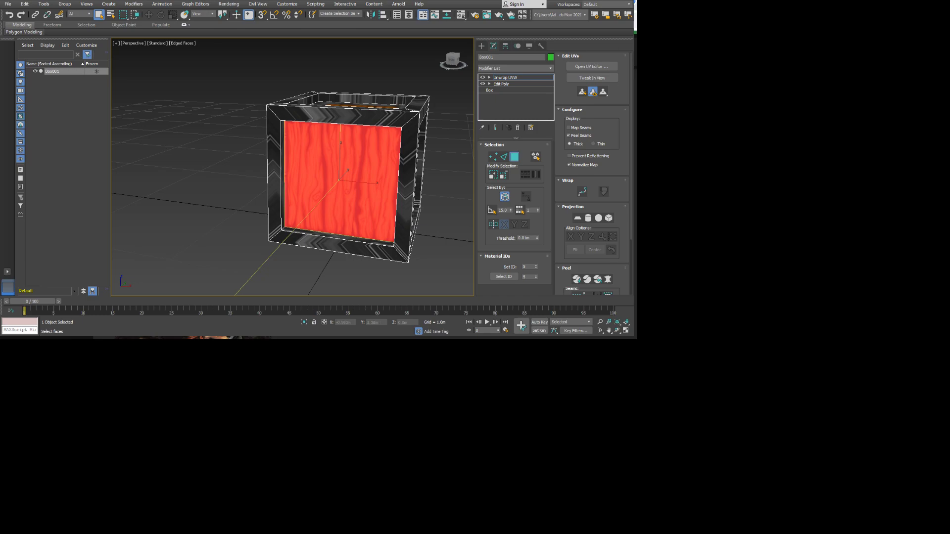
left_click(429, 75)
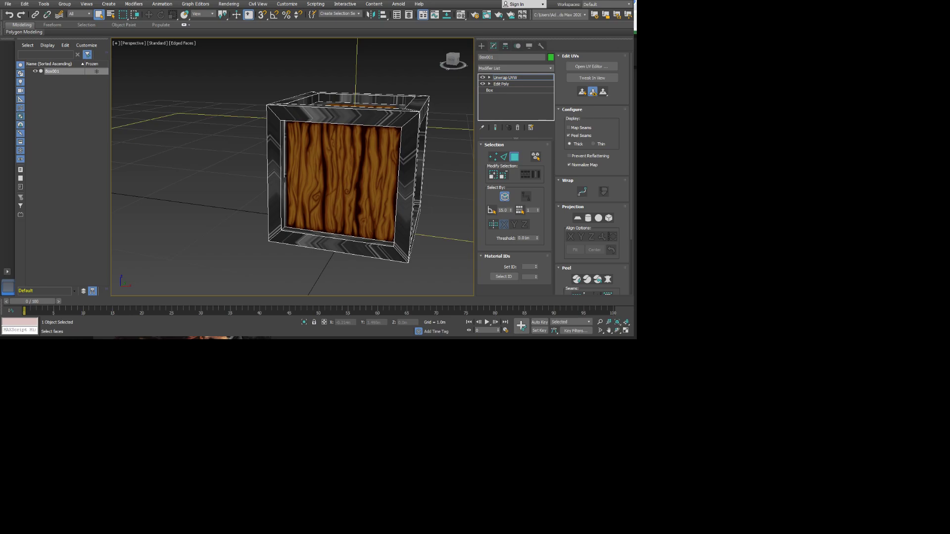
- Reselect the front recessed panel and reposition and rescale its UVs so only the wood area fills it
left_click(342, 175)
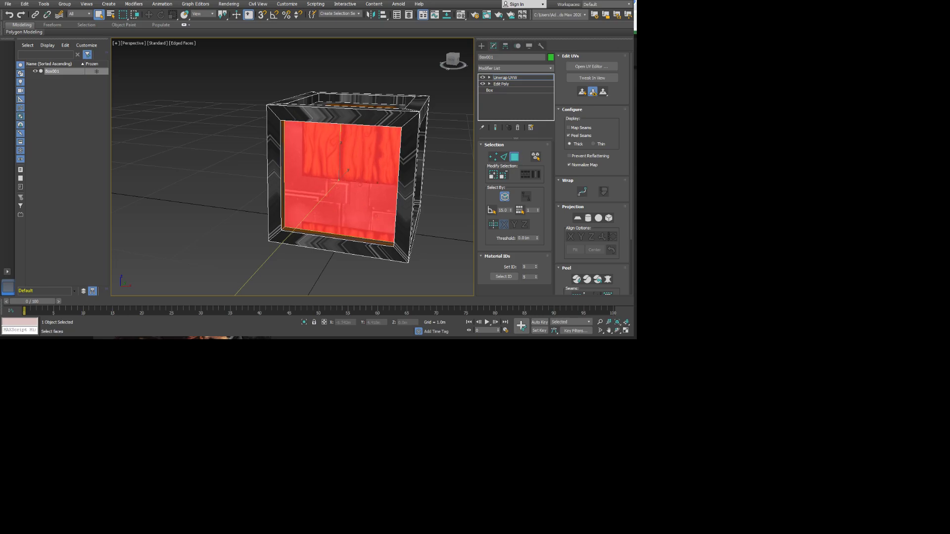
middle_click_drag(346, 188, 295, 188, "alt")
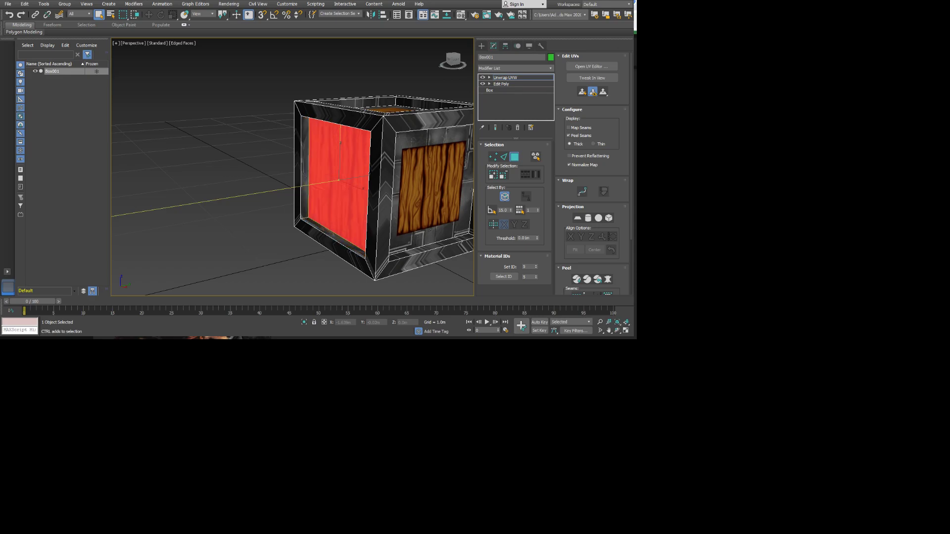
left_click(341, 189)
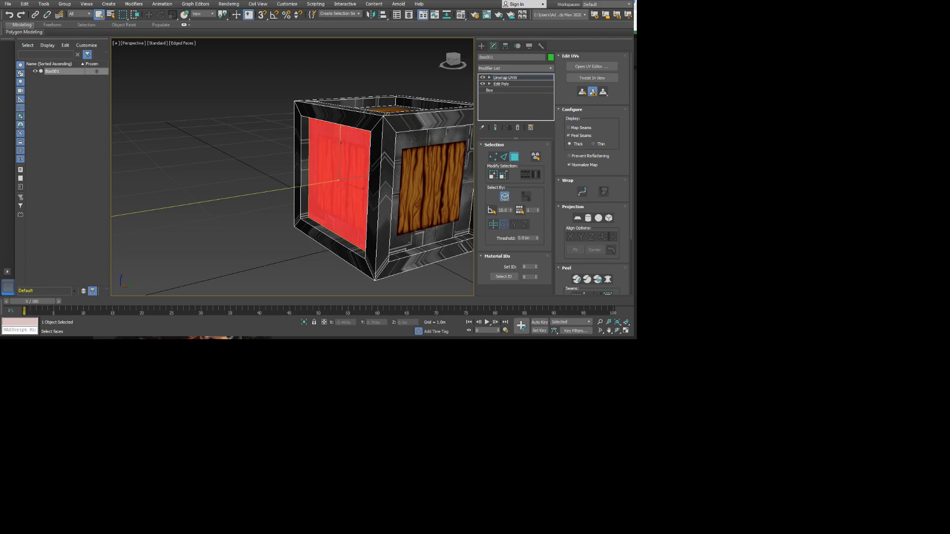
left_click(357, 175)
scroll(591, 173, "down", 5)
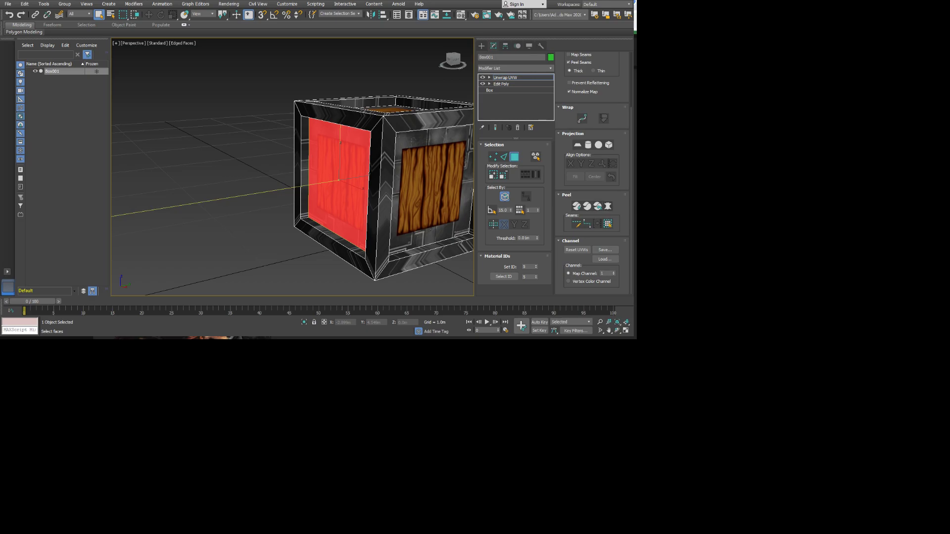
scroll(591, 173, "up", 1)
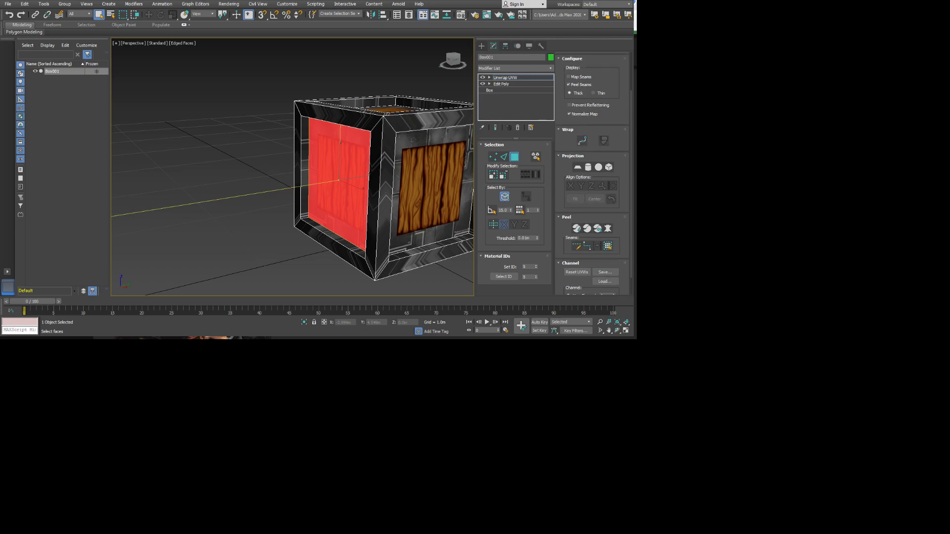
scroll(591, 173, "up", 2)
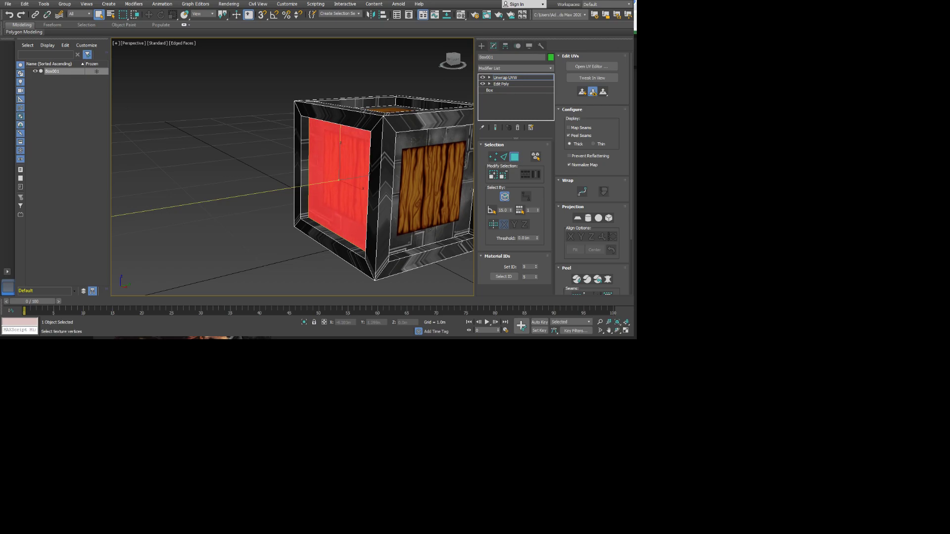
middle_click_drag(292, 193, 347, 195, "alt")
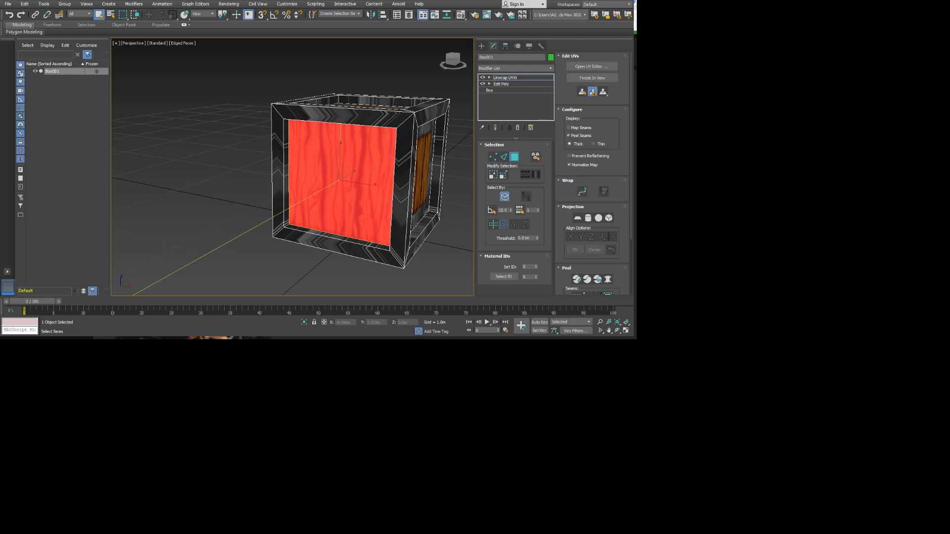
- Select the recessed panels on the crate's other sides, top and bottom together
middle_click_drag(435, 170, 381, 180, "alt")
left_click(430, 188)
left_click(393, 108, "ctrl")
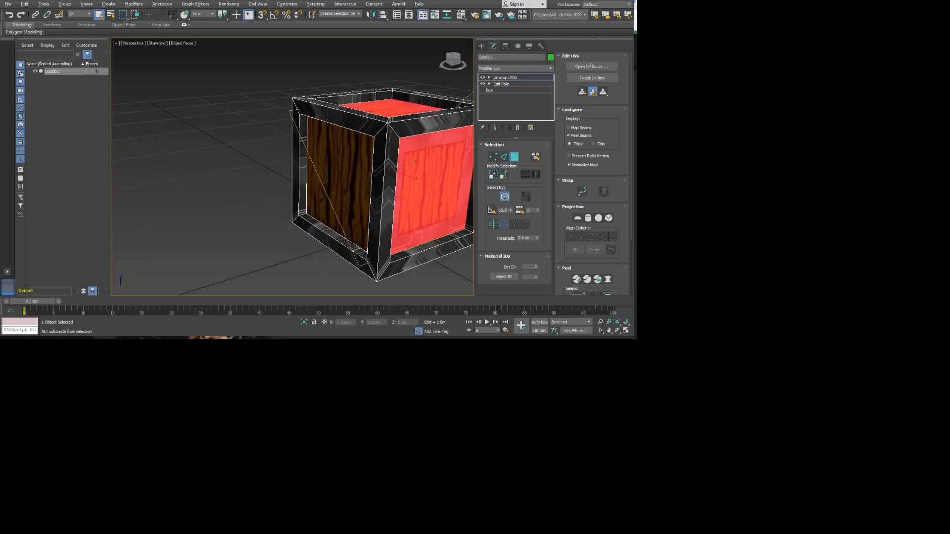
middle_click_drag(430, 163, 341, 159, "alt")
left_click(392, 182, "ctrl")
middle_click_drag(396, 180, 346, 149, "alt")
left_click(421, 133, "ctrl")
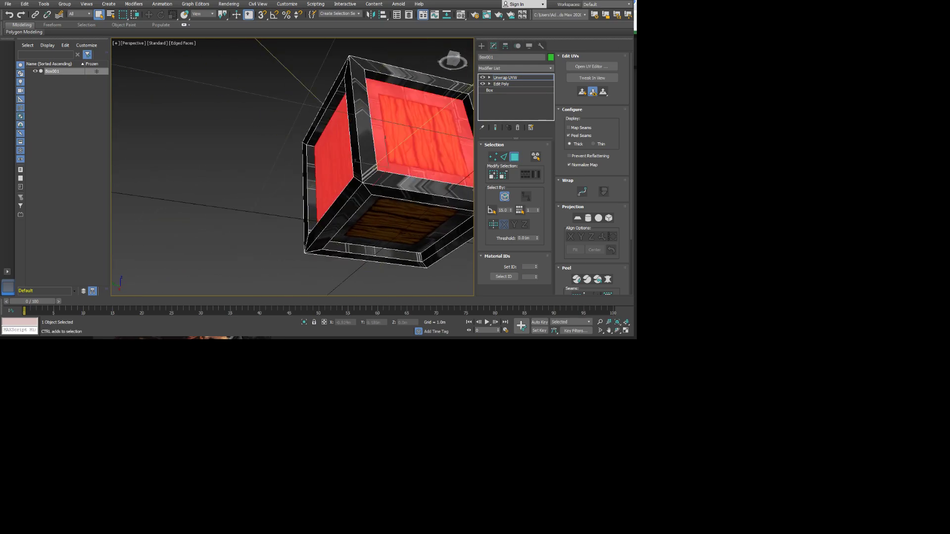
left_click(399, 222, "ctrl")
middle_click_drag(366, 213, 406, 186, "alt")
key("Return")
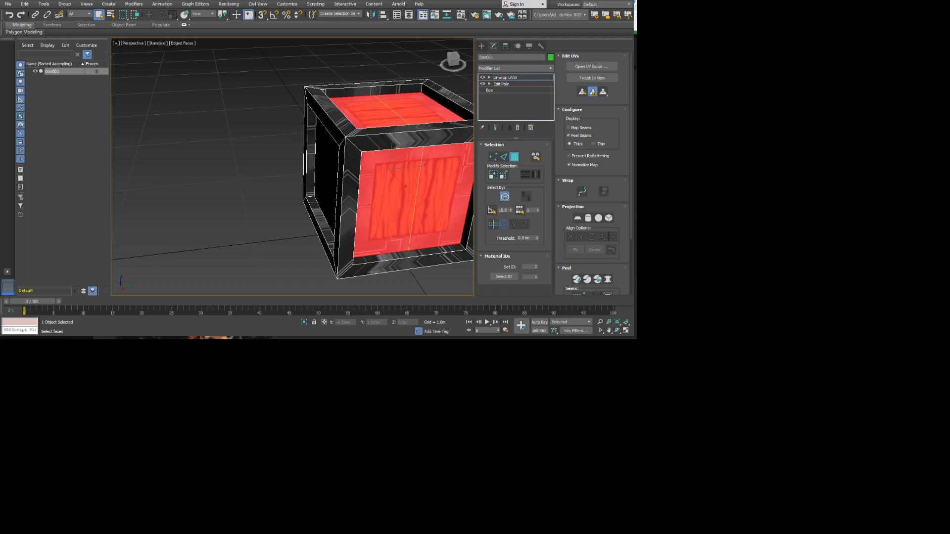
left_click(394, 68)
- Select one neighbouring side's recessed panel and scale its UVs onto the texture's wood area
left_click(448, 190)
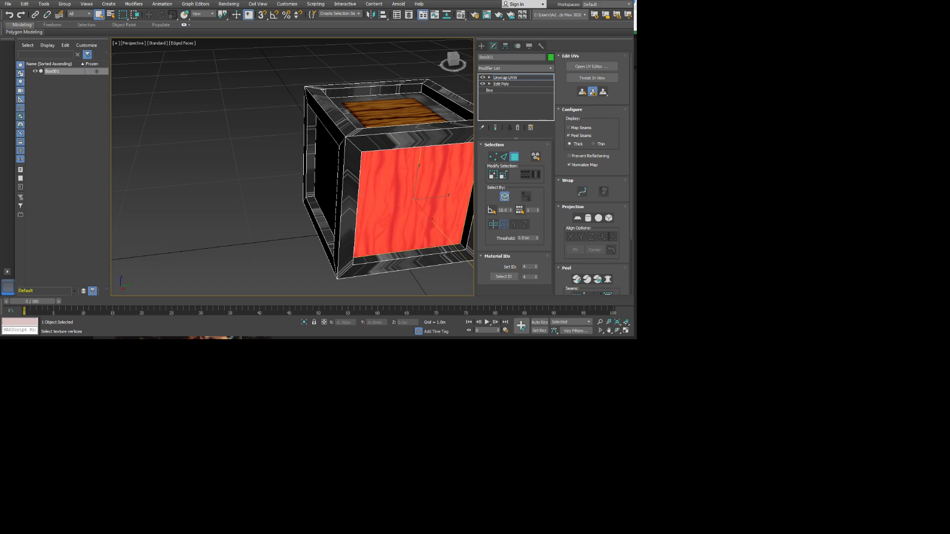
left_click(396, 113)
middle_click_drag(397, 113, 457, 92, "alt")
middle_click_drag(406, 198, 388, 190)
- Select the four frame strips around one wood-filled side panel and planar-map them onto the metal texture
left_click(378, 104)
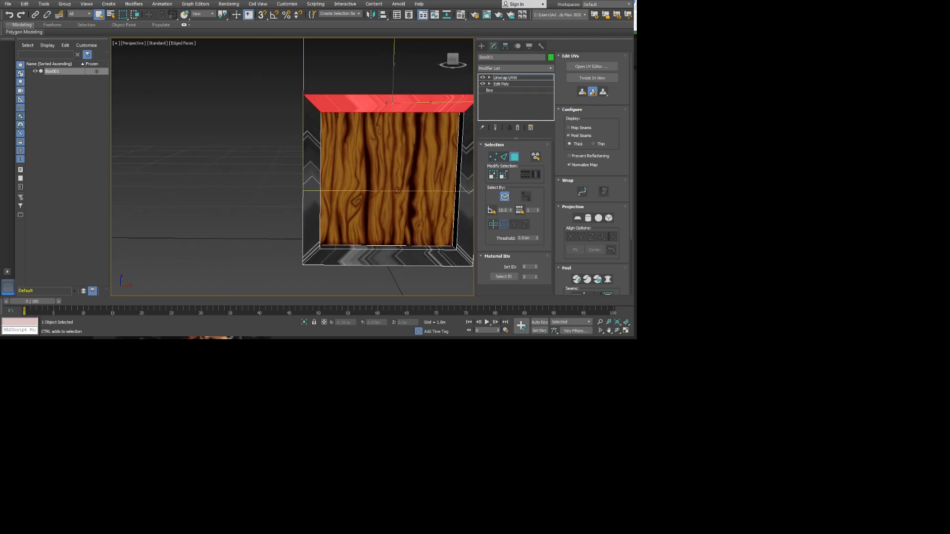
left_click(312, 212, "ctrl")
left_click(426, 258, "ctrl")
left_click(466, 190, "ctrl")
middle_click_drag(463, 191, 437, 189)
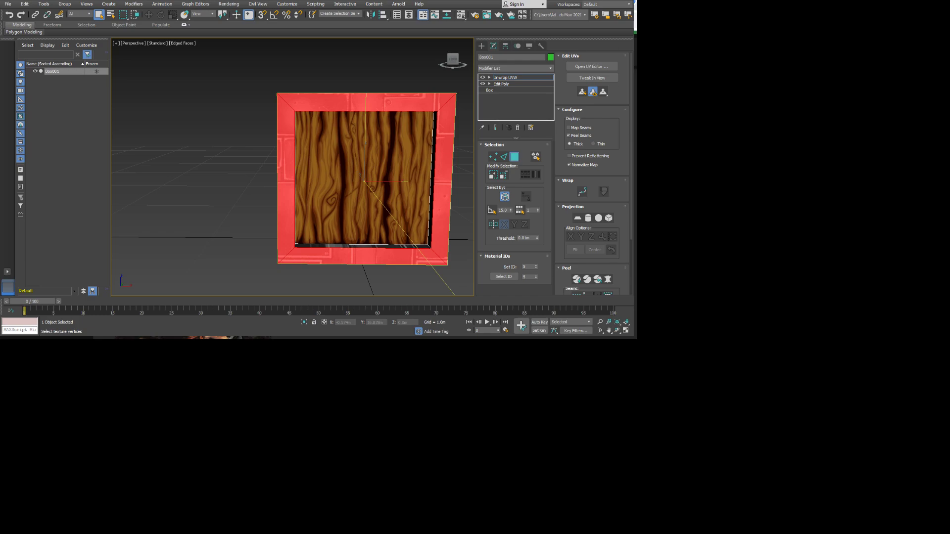
left_click(458, 202)
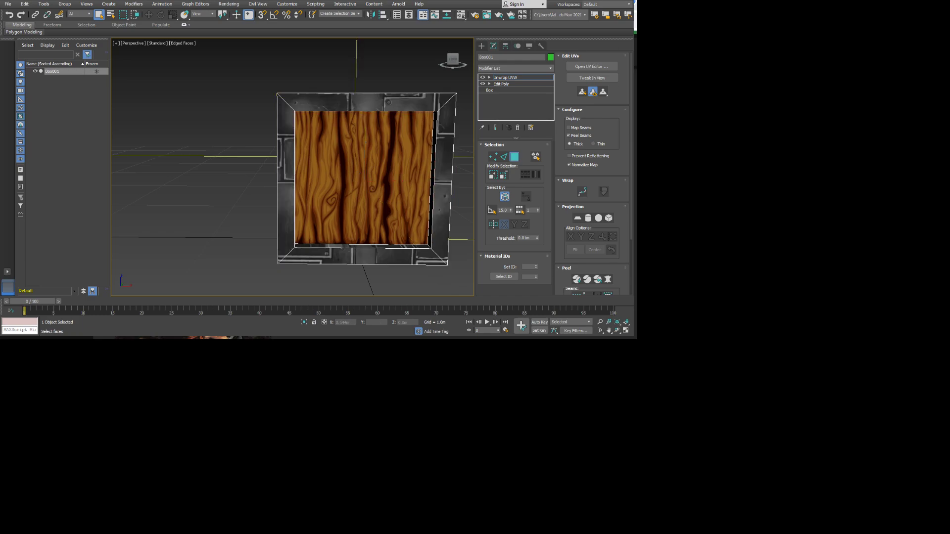
- Select the four frame strips around the other wood-filled side panel and planar-map them
middle_click_drag(367, 144, 409, 171, "alt")
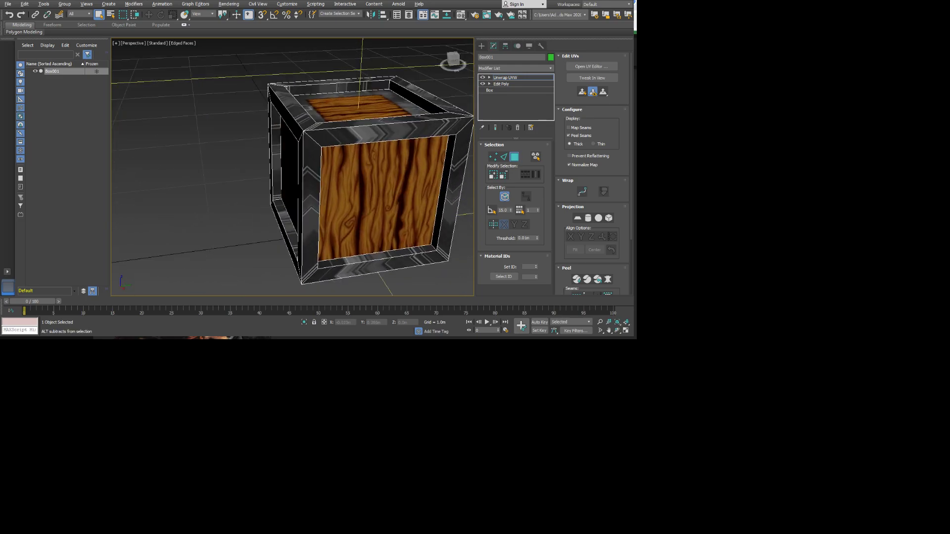
left_click(391, 132)
left_click(311, 178, "ctrl")
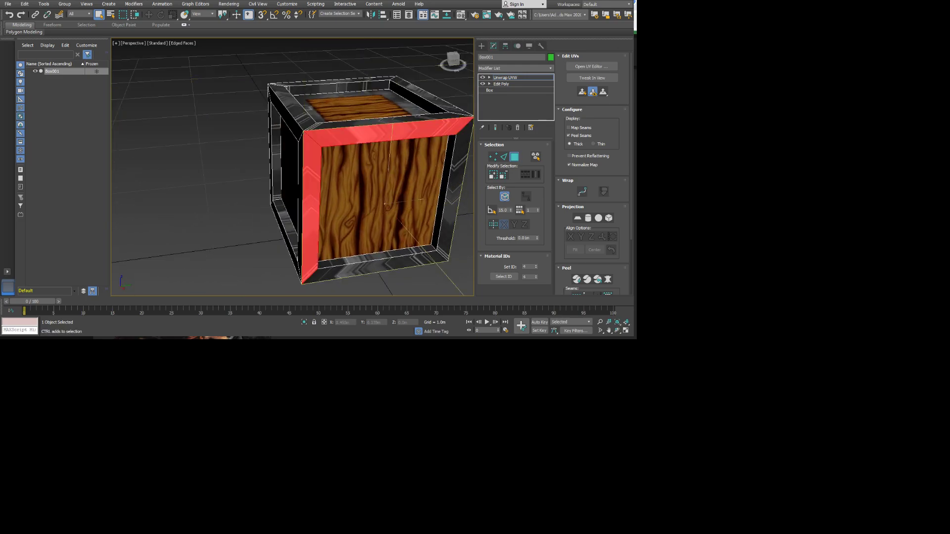
left_click(372, 266, "ctrl")
left_click(452, 201, "ctrl")
middle_click_drag(423, 154, 385, 199, "alt")
- Select the four frame strips on the crate's top and planar-map them
left_click(380, 160)
middle_click_drag(379, 160, 328, 229)
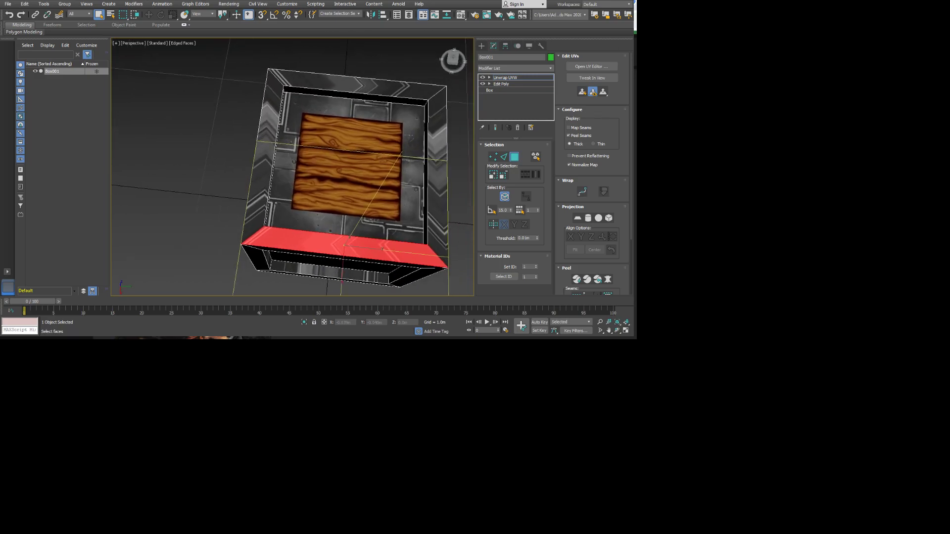
left_click(271, 132, "ctrl")
left_click(409, 91, "ctrl")
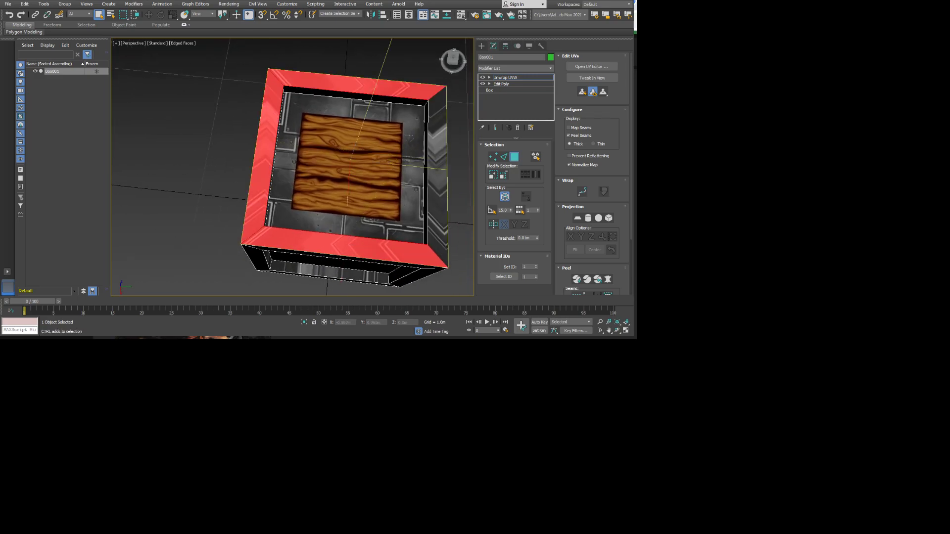
left_click(438, 136, "ctrl")
- Select the four frame strips on the crate's third side and apply Quick Planar Map to them
middle_click_drag(409, 136, 369, 101, "alt")
scroll(348, 169, "down", 5)
middle_click_drag(347, 169, 272, 142, "alt")
left_click(292, 211)
left_click(332, 181, "ctrl")
left_click(374, 209, "ctrl")
left_click(345, 243, "ctrl")
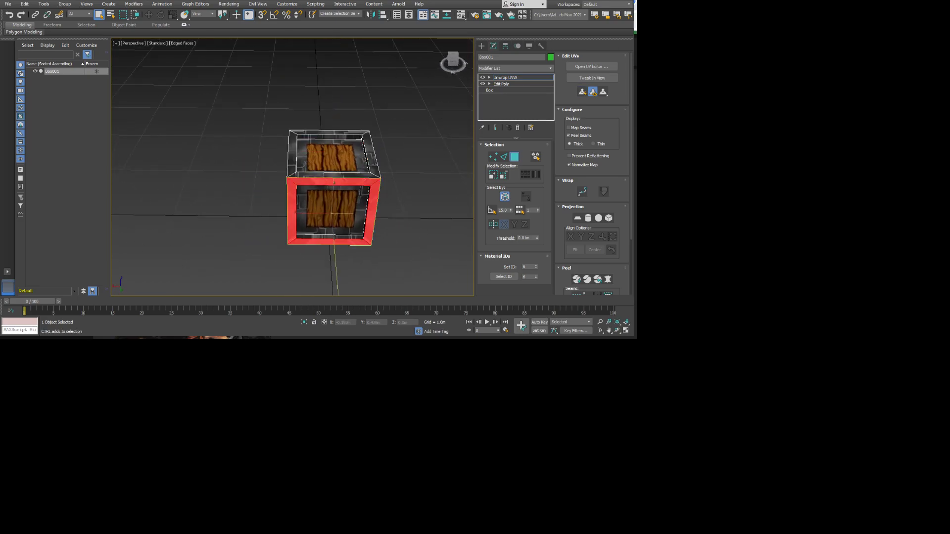
left_click(582, 92)
- Select the four frame strips on the crate's last unmapped side and apply Quick Planar Map to them
middle_click_drag(328, 212, 285, 194, "alt")
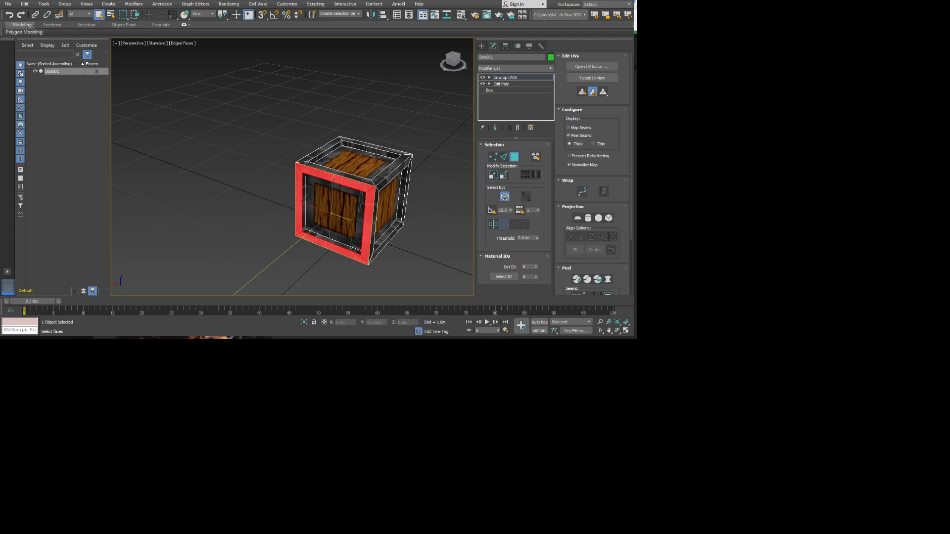
middle_click_drag(344, 211, 298, 190, "alt")
left_click(351, 220)
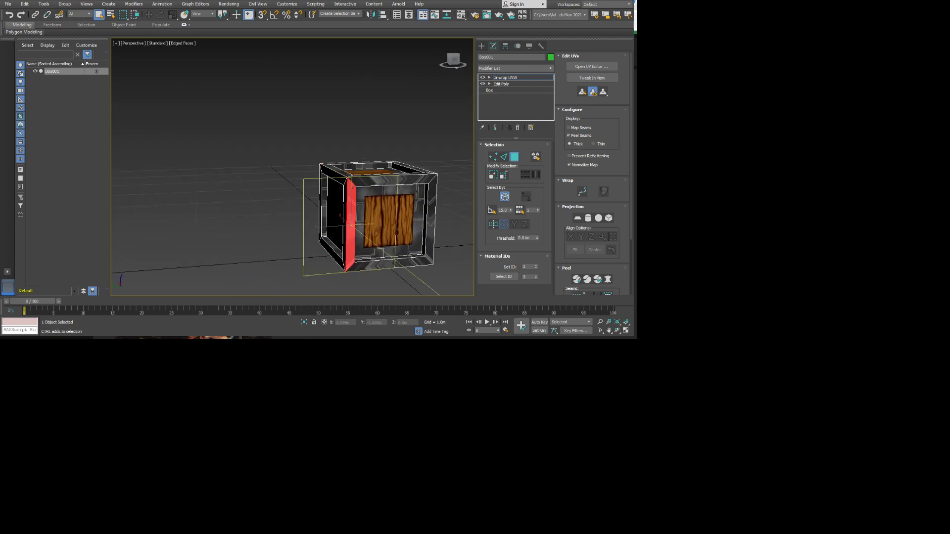
left_click(416, 180, "ctrl")
left_click(430, 220, "ctrl")
left_click(391, 263, "ctrl")
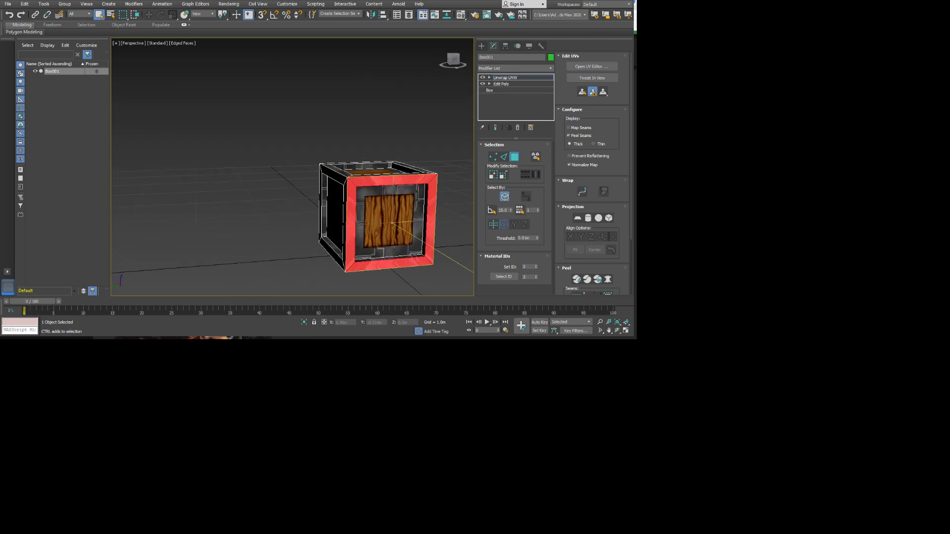
left_click(583, 92)
- Select the four frame strips on the crate's bottom and planar-map them
middle_click_drag(395, 238, 398, 151, "alt")
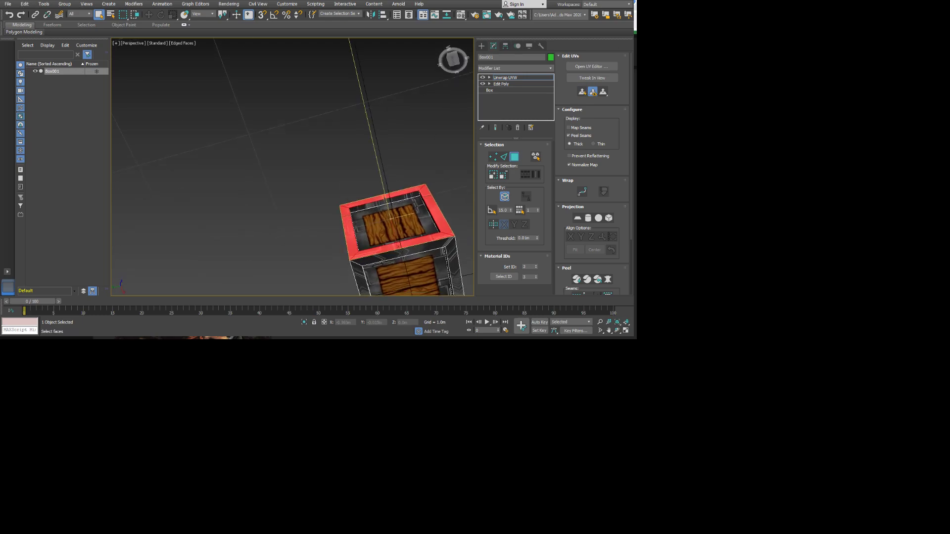
scroll(393, 267, "up", 5)
left_click(366, 187)
scroll(342, 186, "down", 6)
middle_click_drag(342, 213, 334, 174)
left_click(305, 185, "ctrl")
left_click(346, 207, "ctrl")
left_click(372, 166, "ctrl")
- Select the crate's top recessed panel and scale its UVs so the wood area fills it
middle_click_drag(372, 143, 346, 163, "alt")
left_click(348, 122)
middle_click_drag(347, 122, 337, 143, "alt")
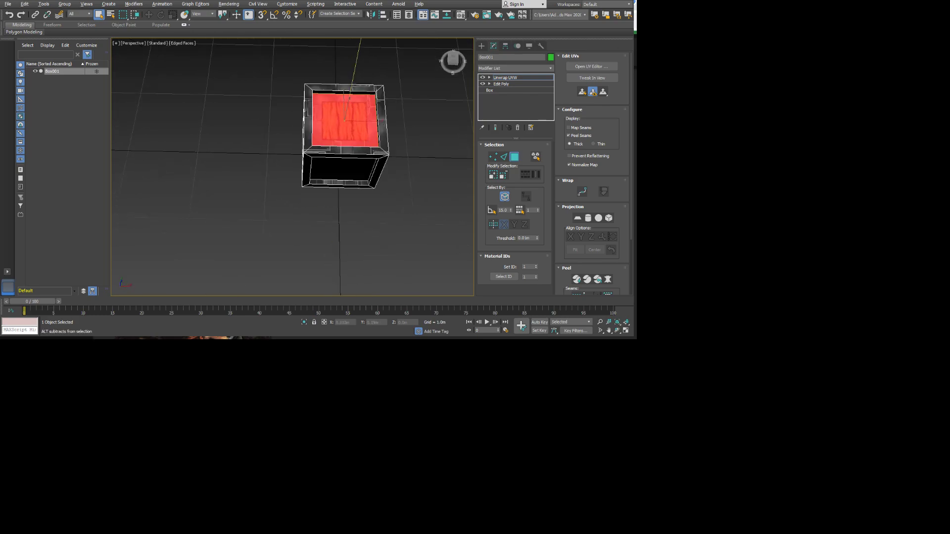
scroll(337, 143, "up", 2)
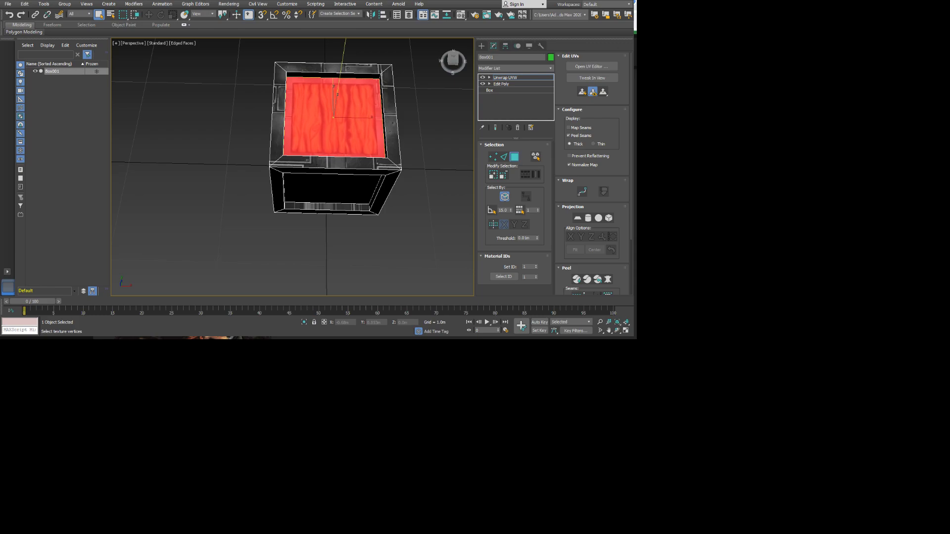
middle_click_drag(239, 144, 292, 139)
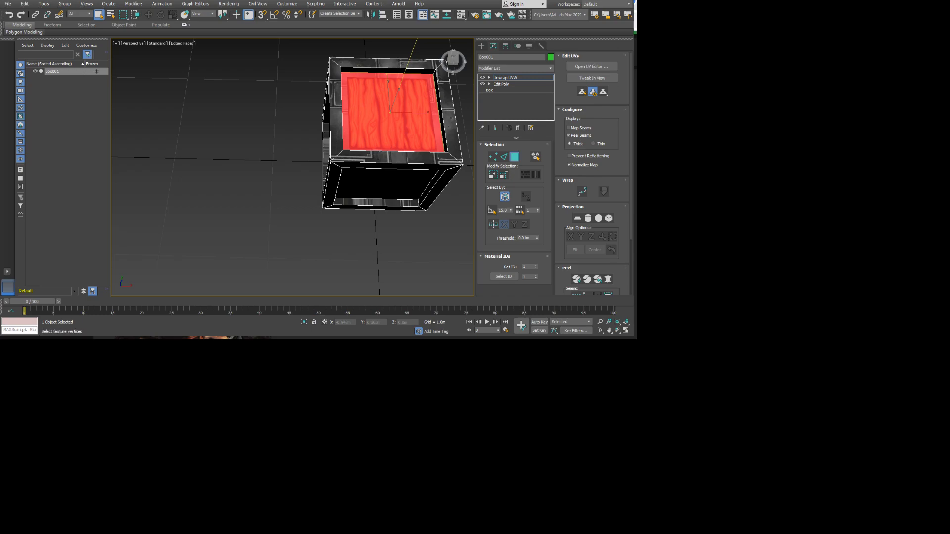
- Fit the UVs of the two remaining side panels to the texture's wood area, one panel at a time
middle_click_drag(306, 198, 395, 133, "alt")
left_click(414, 158)
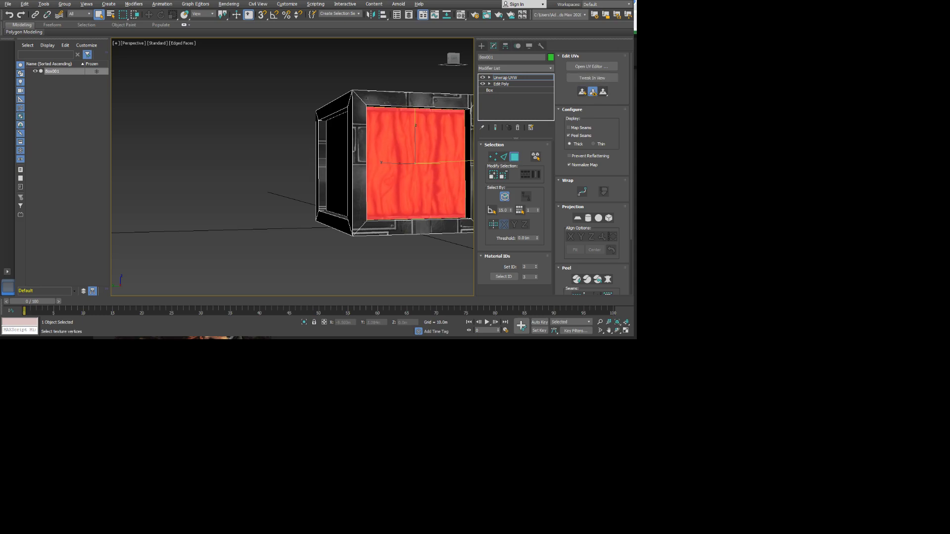
middle_click_drag(297, 189, 378, 178, "alt")
left_click(363, 163)
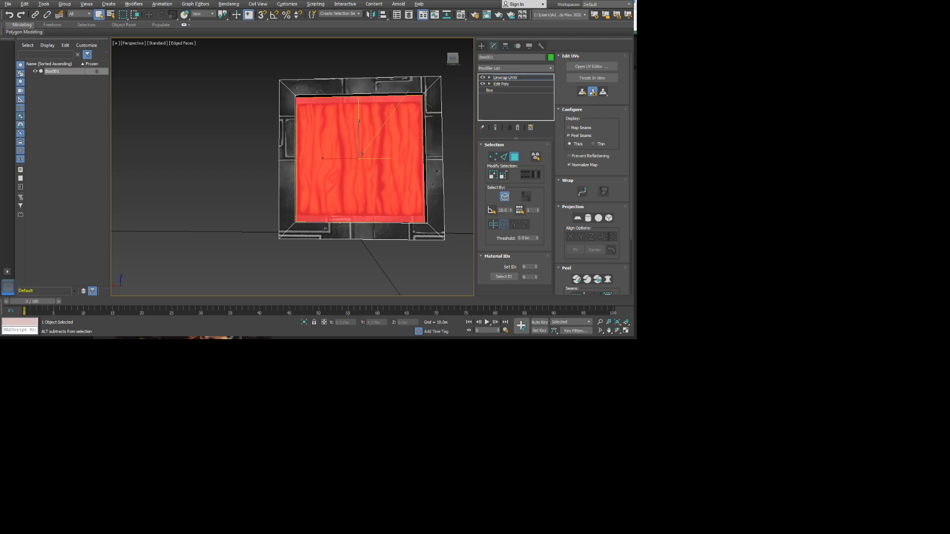
- Select the crate's bottom recessed panel and scale its UVs so the wood area fills it
middle_click_drag(317, 198, 381, 153, "alt")
left_click(307, 218)
middle_click_drag(307, 217, 427, 154)
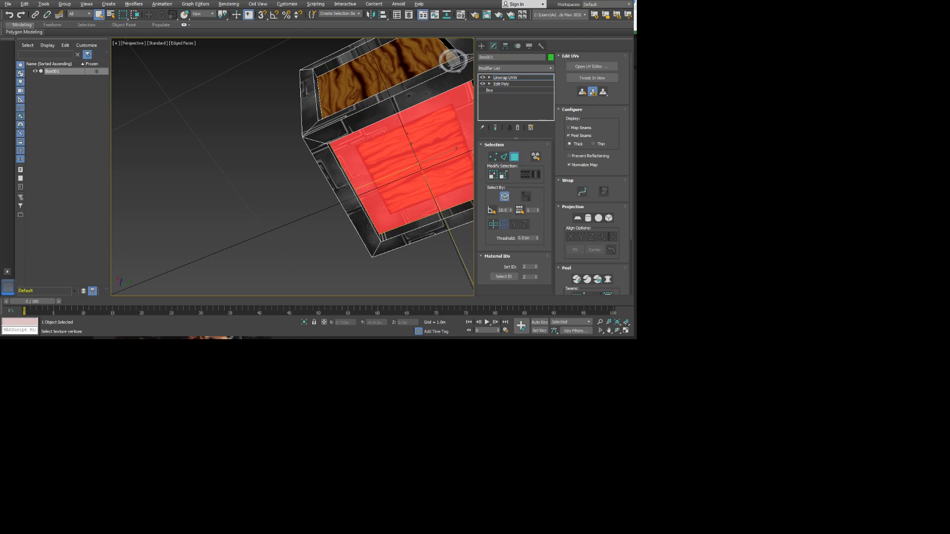
middle_click_drag(319, 206, 396, 233, "alt")
mouse_move(399, 170)
middle_mouse_down()
mouse_move(374, 204)
mouse_move(398, 151)
mouse_move(396, 174)
middle_mouse_up()
- Leave Unwrap UVW face editing, deselect the crate and look over its finished texture
scroll(381, 203, "down", 5)
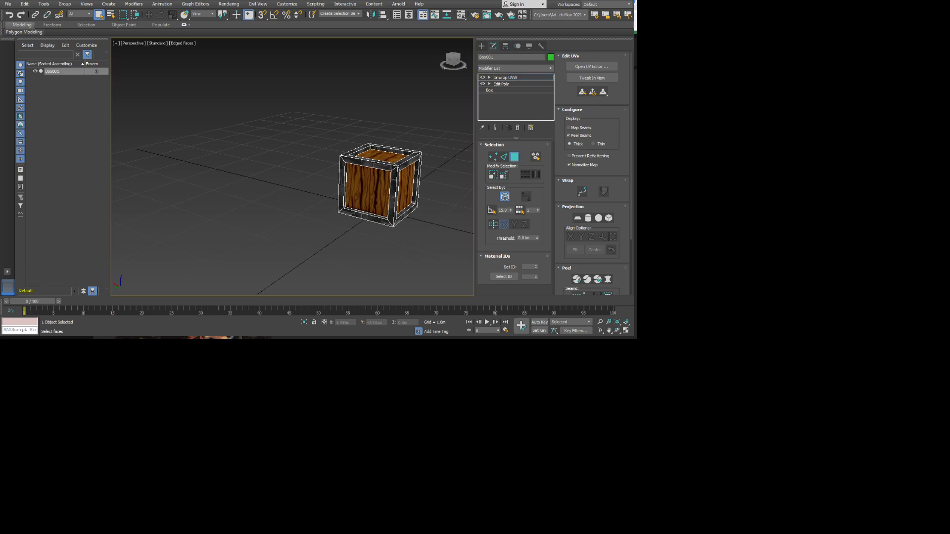
middle_click_drag(391, 143, 371, 143)
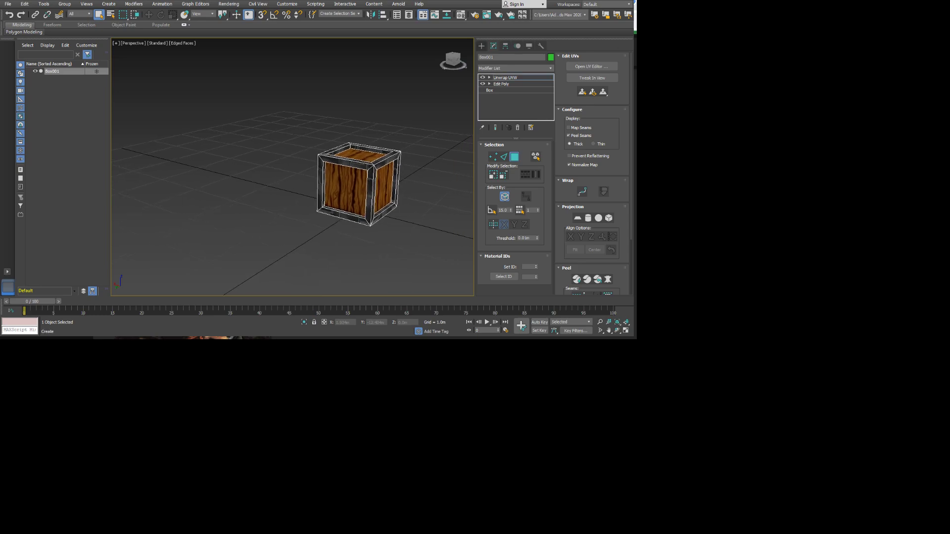
left_click(481, 46)
left_click(311, 172)
left_click(359, 183)
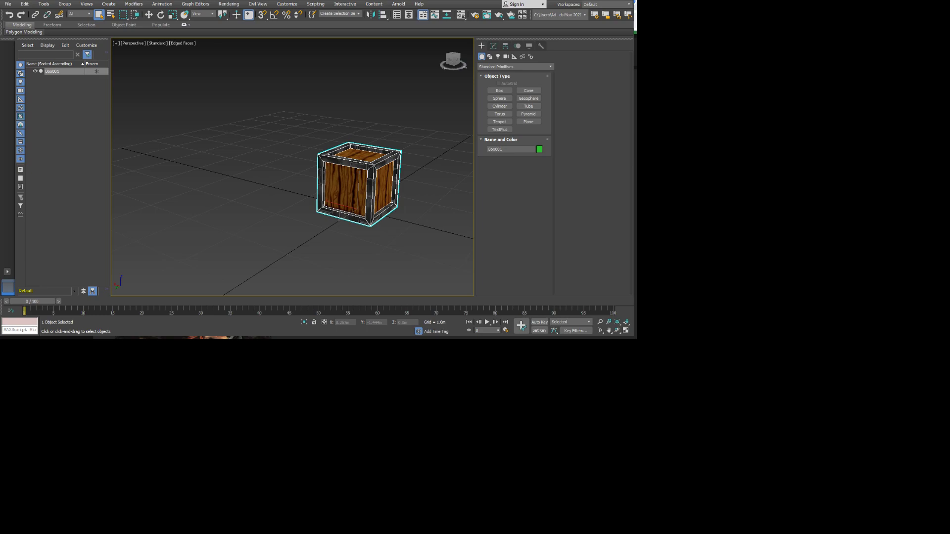
middle_click_drag(359, 183, 267, 191)
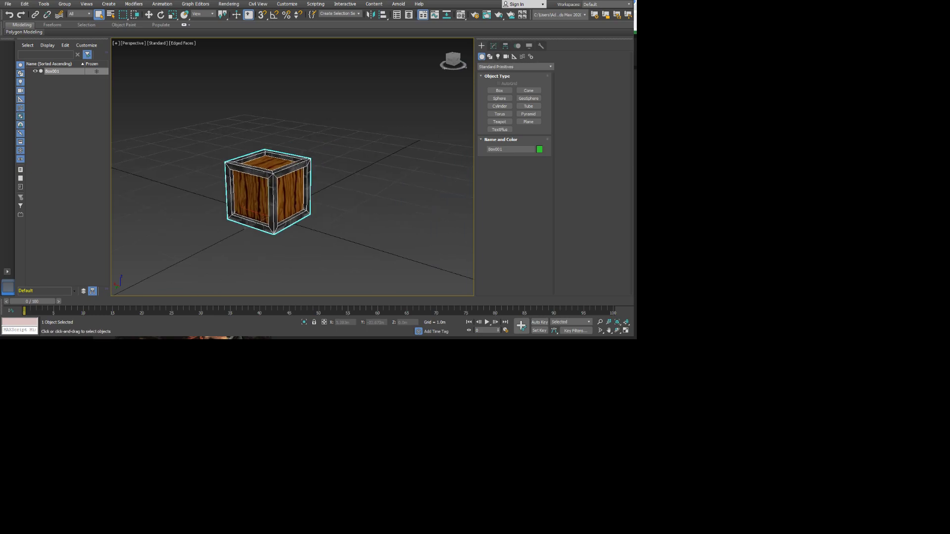
left_click(494, 46)
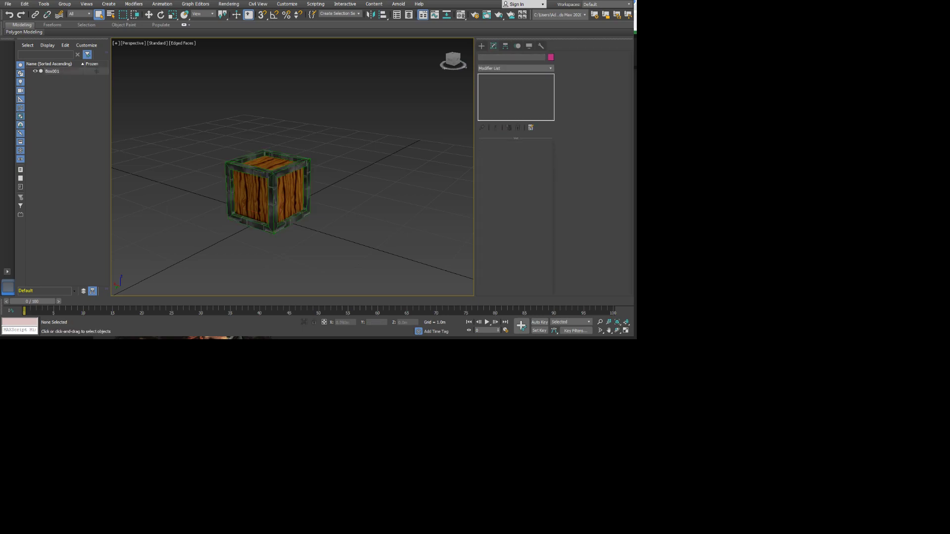